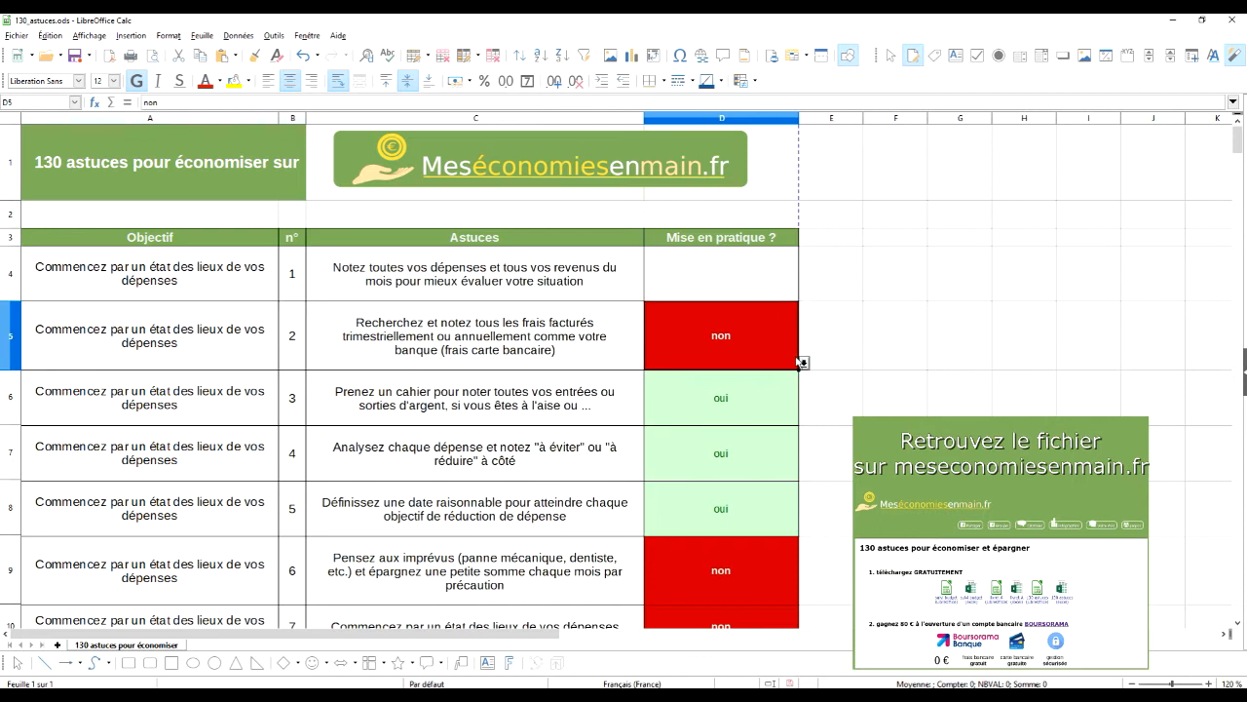
Set the Mise en pratique answer for tip 2 to non concerné and clear the answer for tip 3.
{"action": "left_click", "coordinate": [714, 380]}
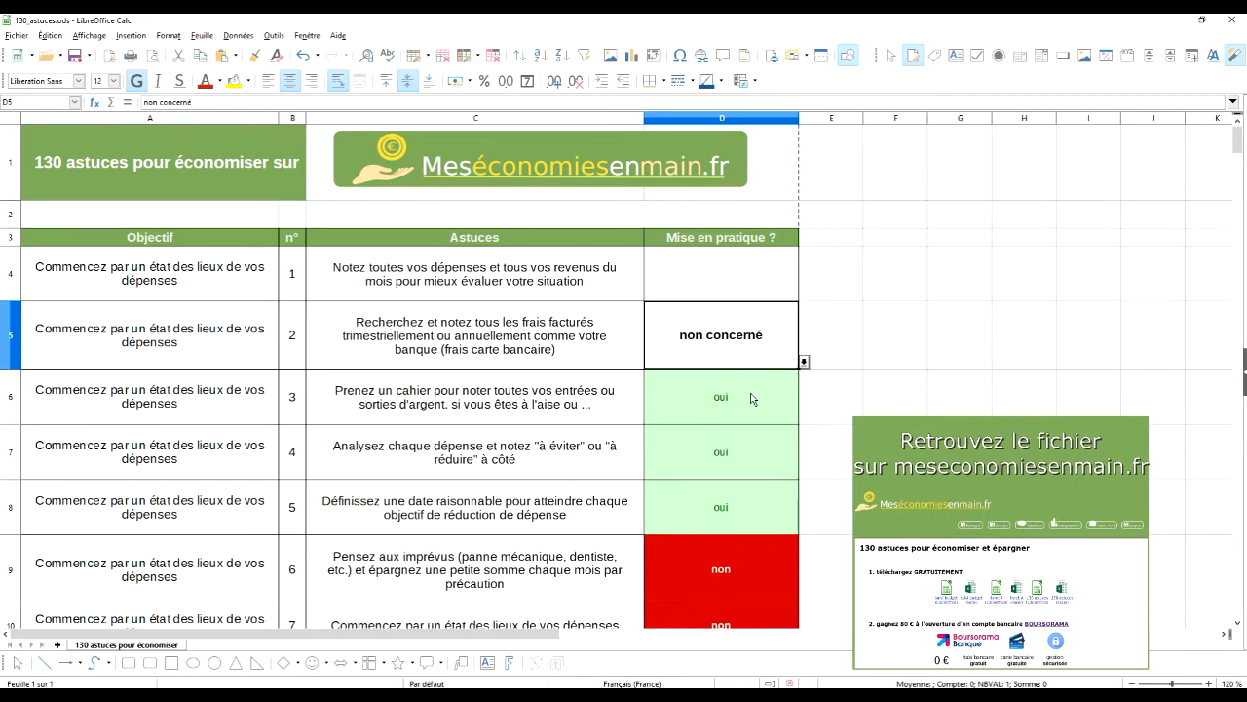
{"action": "left_click", "coordinate": [751, 392]}
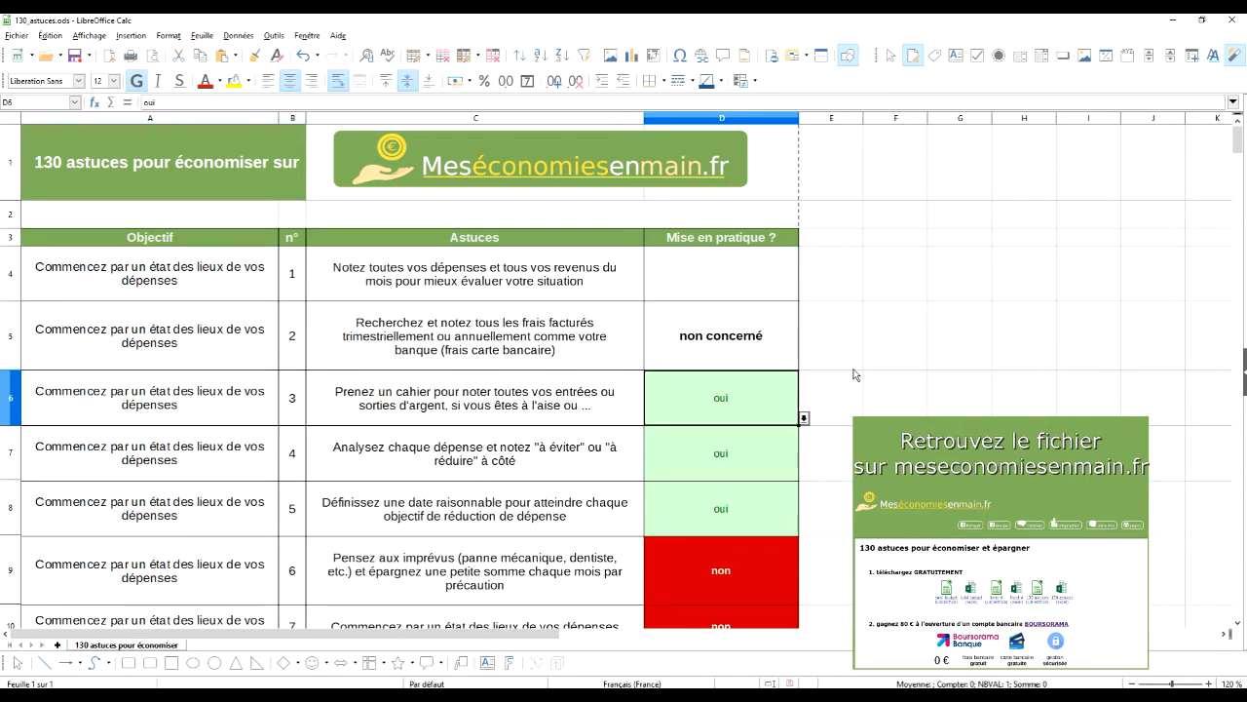
{"action": "key", "text": "Delete"}
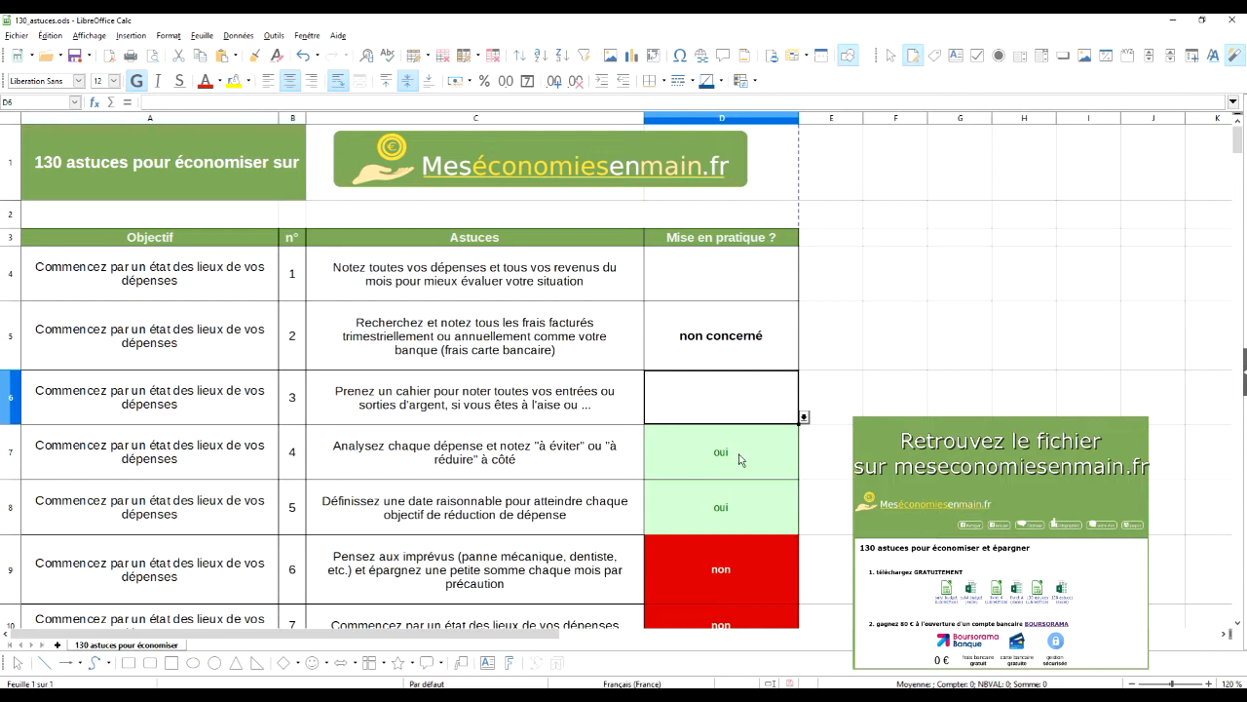
{"action": "scroll", "coordinate": [735, 443], "scroll_direction": "down", "scroll_amount": 2}
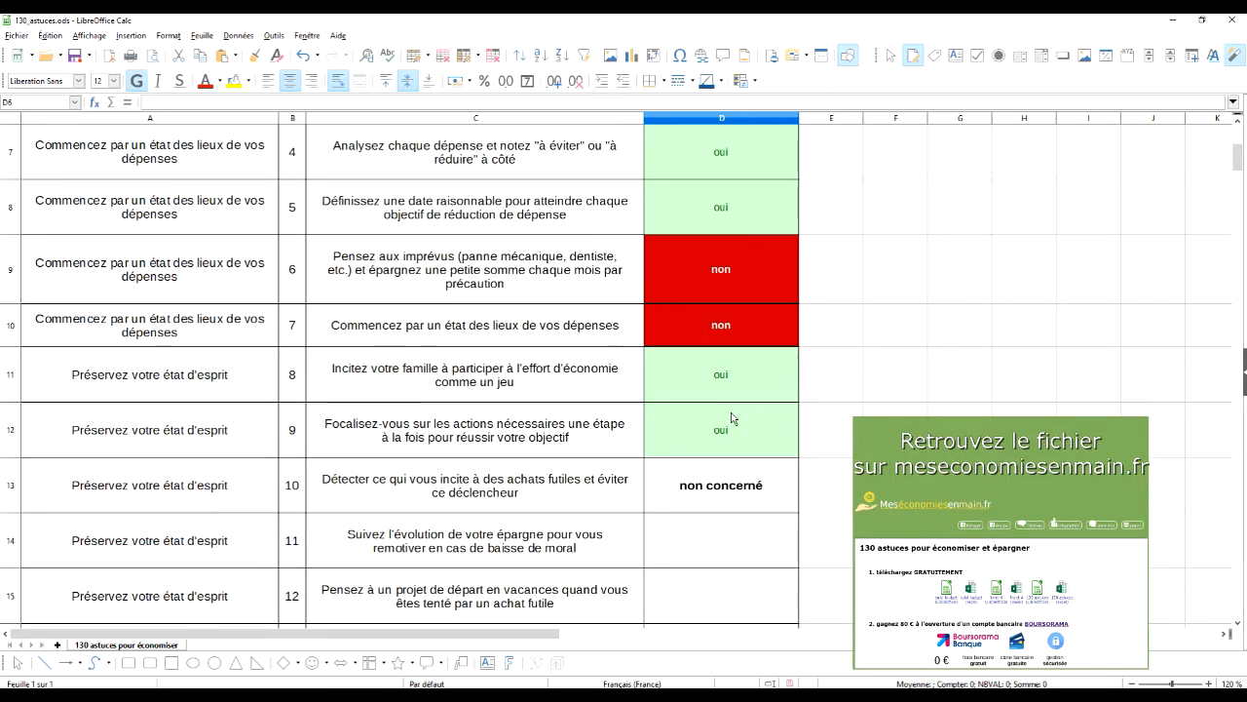
{"action": "scroll", "coordinate": [732, 418], "scroll_direction": "up", "scroll_amount": 2}
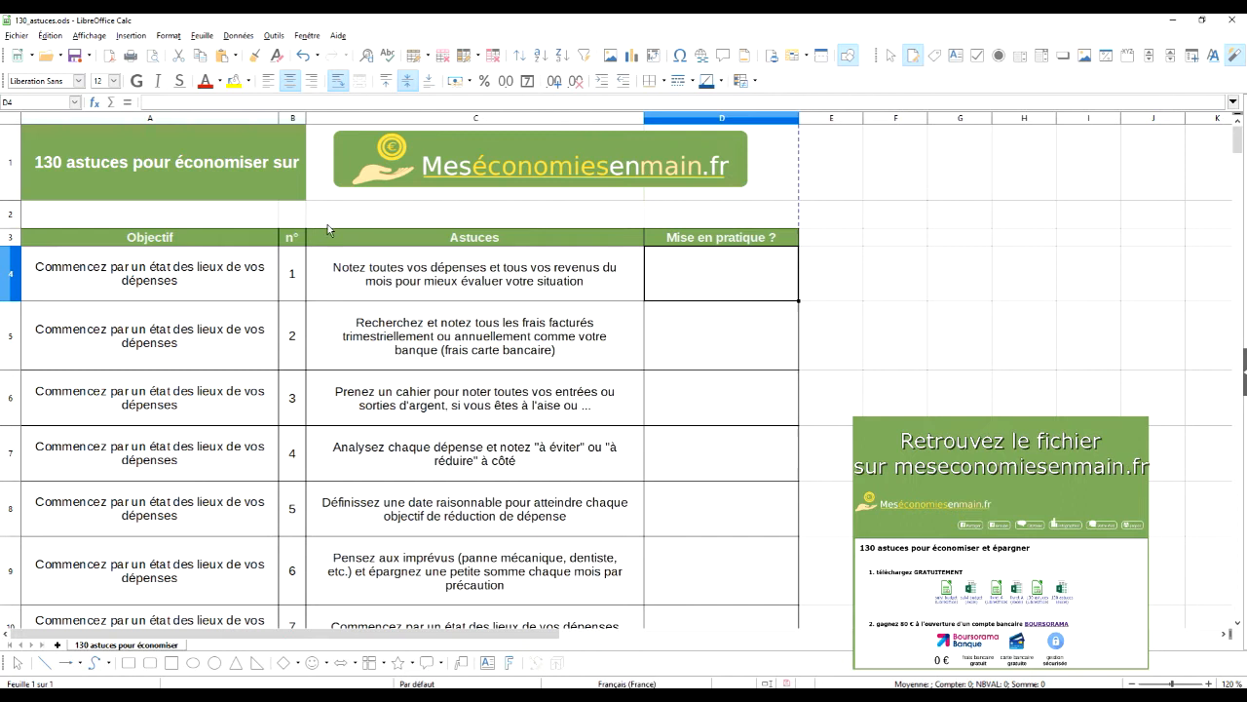
Start a data validity rule for cell D4 that allows only values from a list (Liste).
{"action": "left_click", "coordinate": [240, 36]}
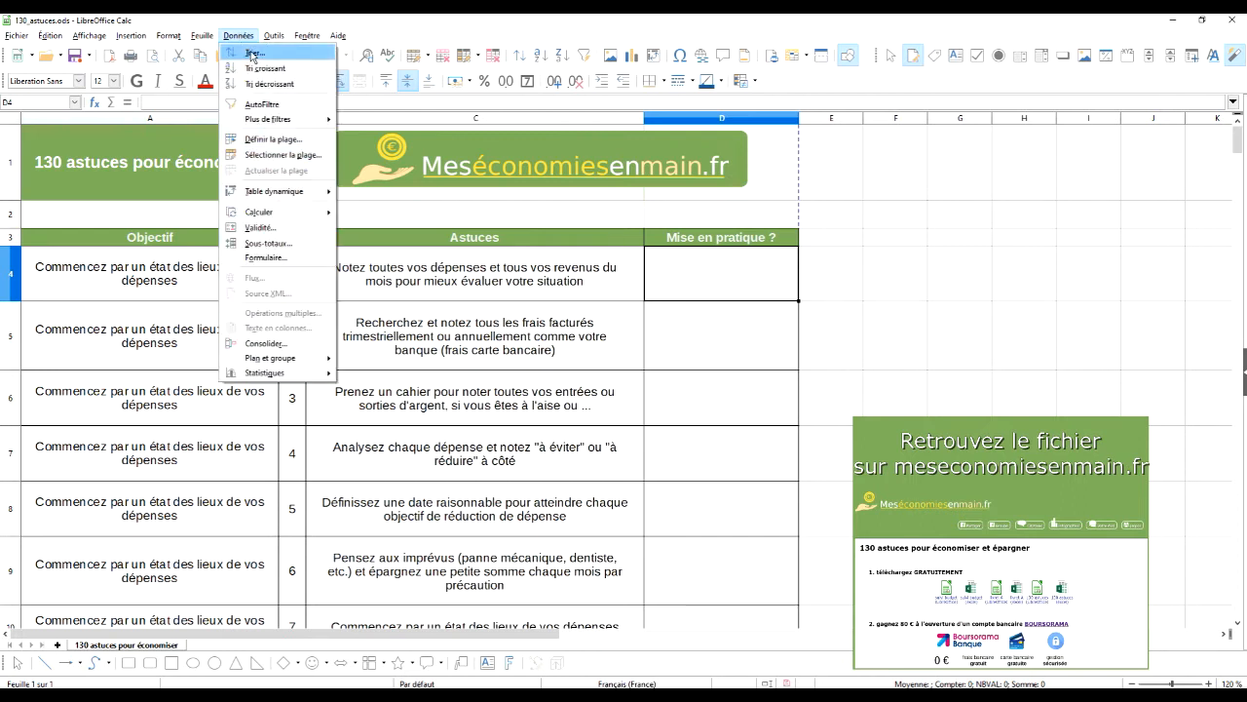
{"action": "left_click", "coordinate": [282, 232]}
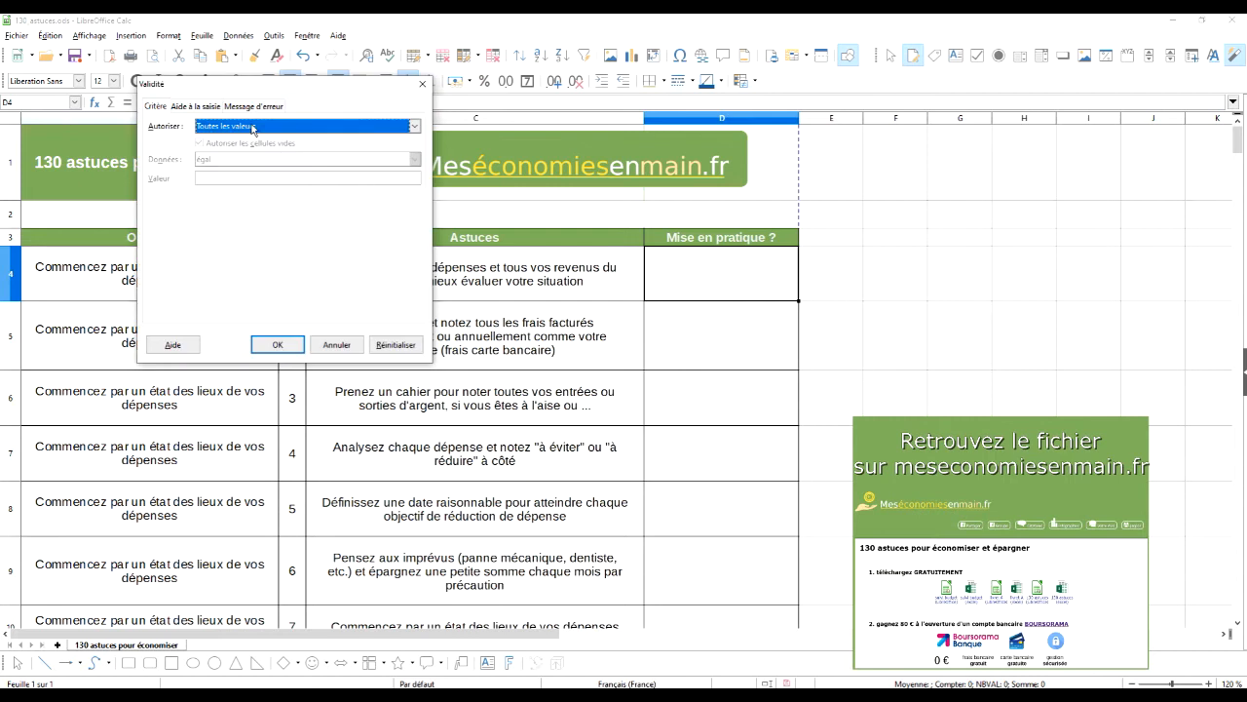
{"action": "left_click", "coordinate": [263, 135]}
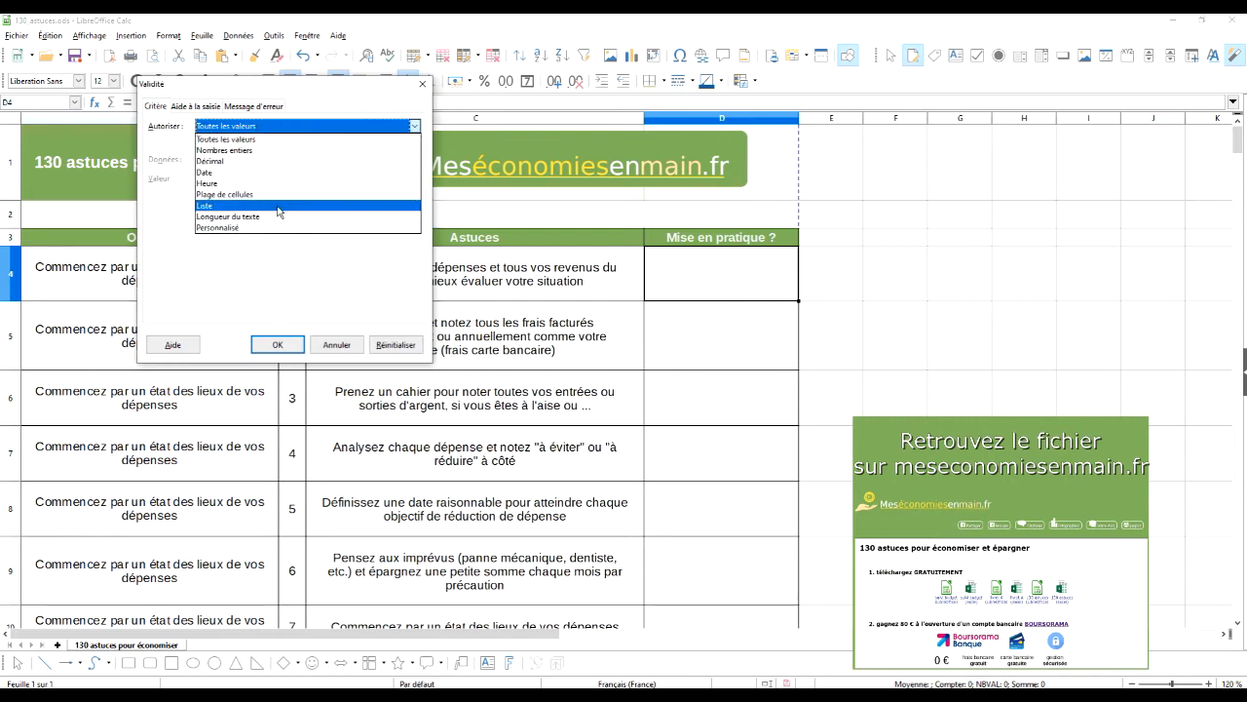
{"action": "left_click", "coordinate": [278, 210]}
{"action": "left_click", "coordinate": [228, 213]}
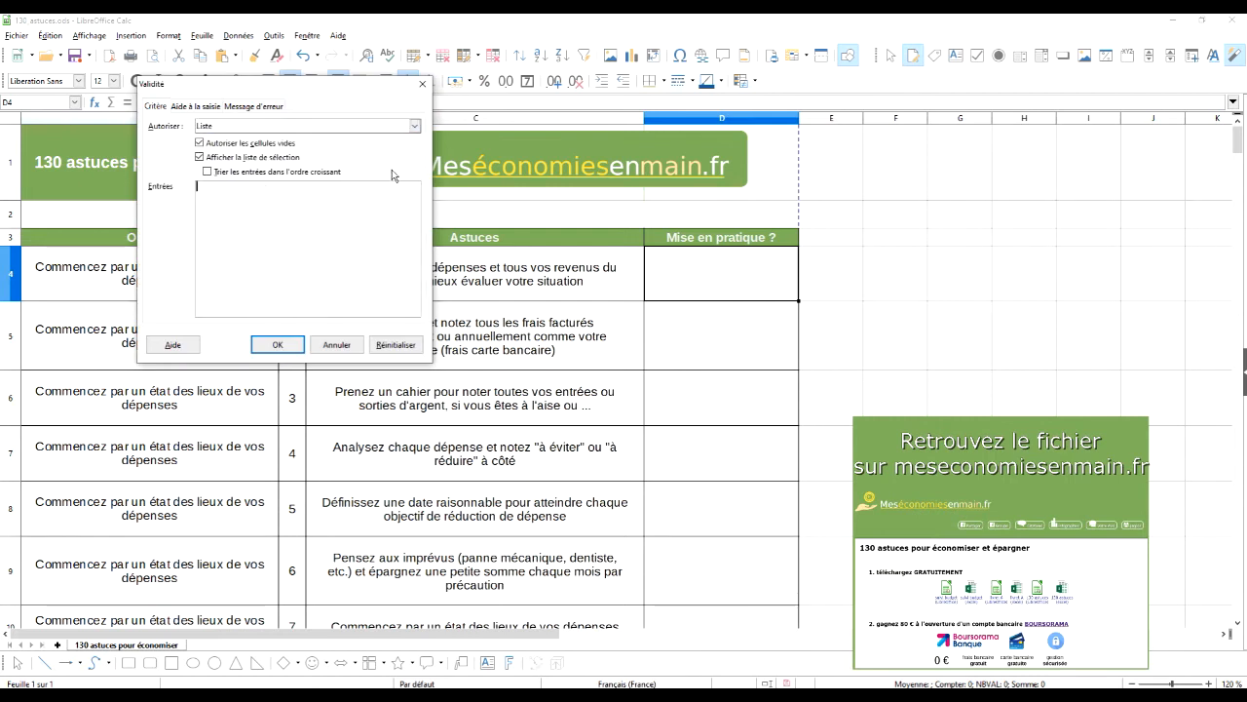
Enter non concerné, oui and non as the list entries, one per line, and apply the validity rule.
{"action": "type", "text": "non concerné"}
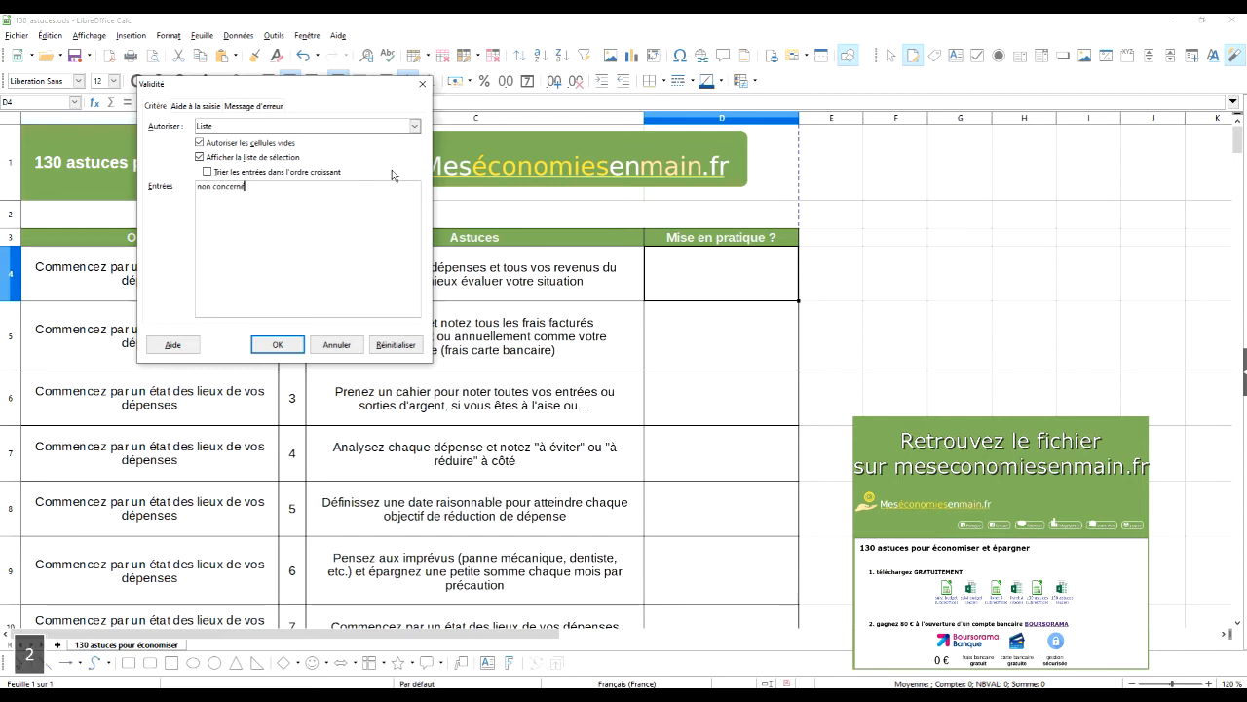
{"action": "key", "text": "Return"}
{"action": "type", "text": "oui"}
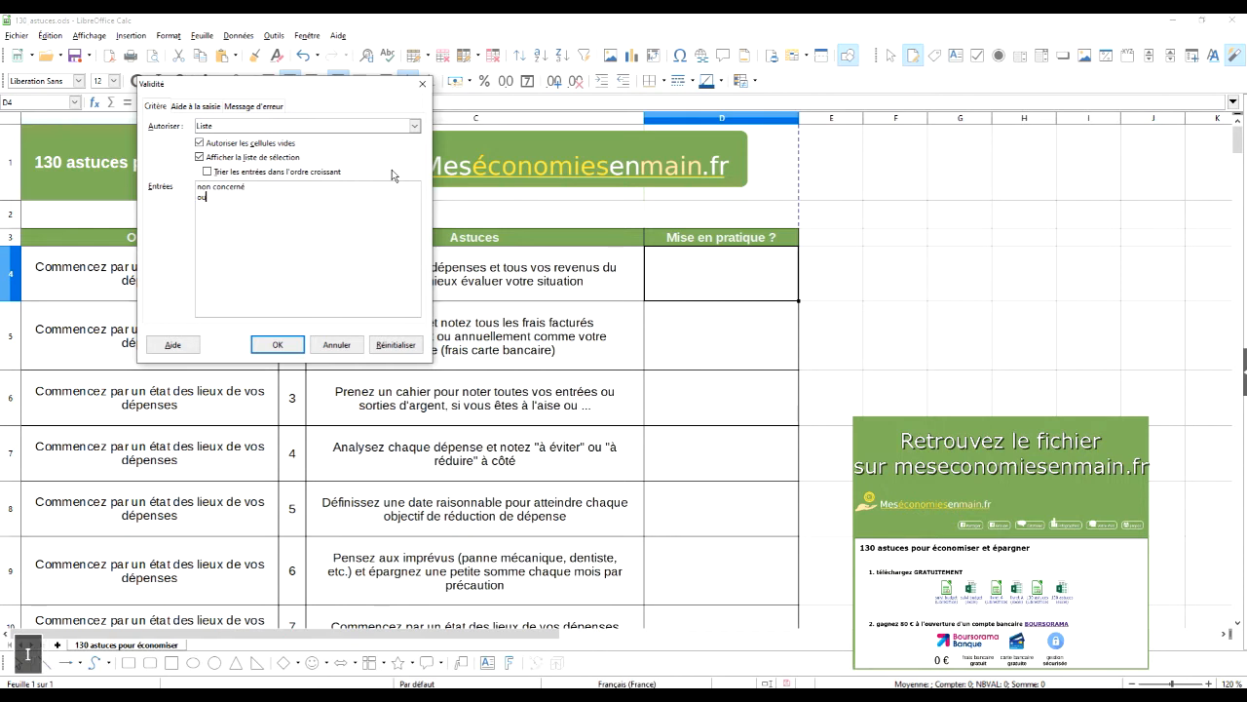
{"action": "key", "text": "Return"}
{"action": "type", "text": "non"}
{"action": "left_click", "coordinate": [277, 344]}
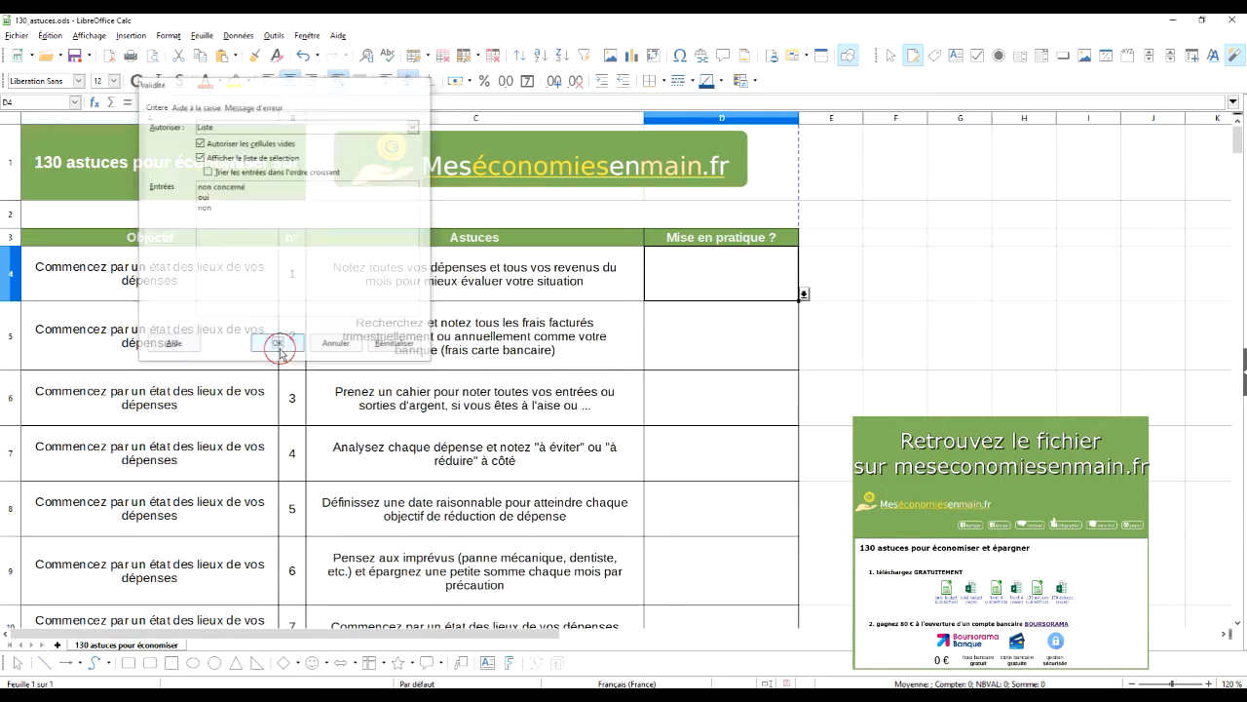
Make the text of cell D4 bold.
{"action": "left_click", "coordinate": [889, 308]}
{"action": "left_click", "coordinate": [708, 289]}
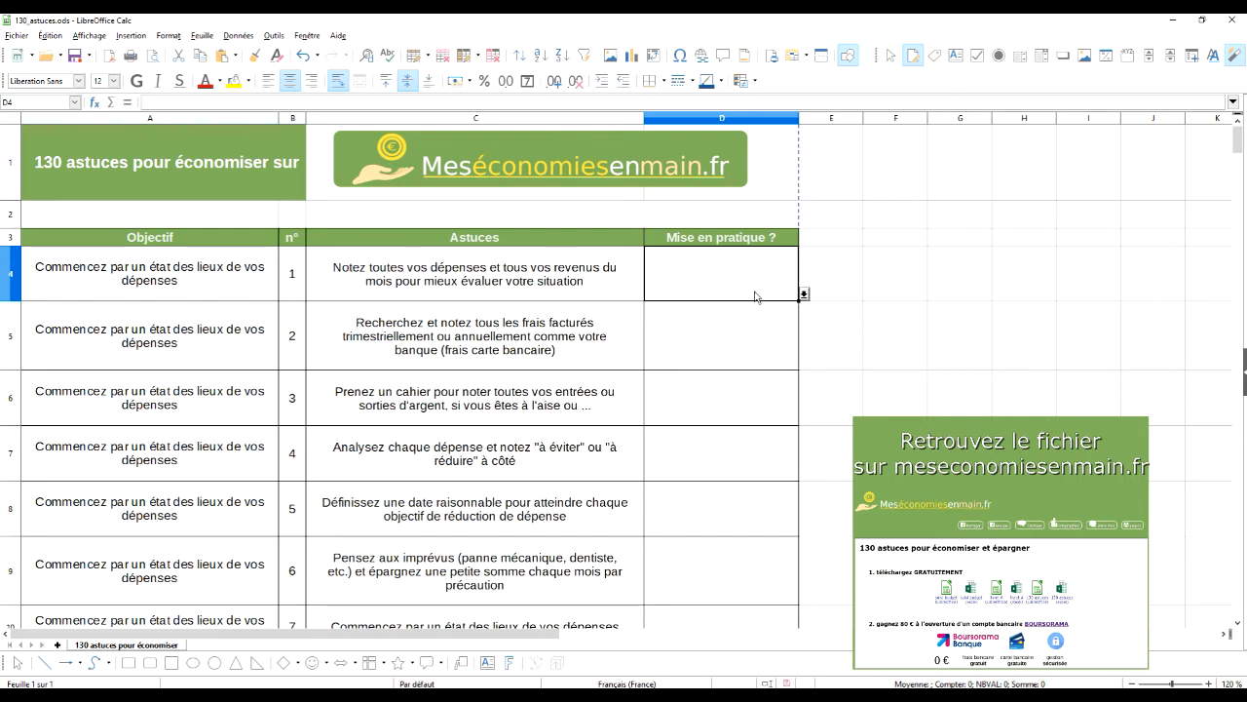
{"action": "left_click", "coordinate": [137, 81]}
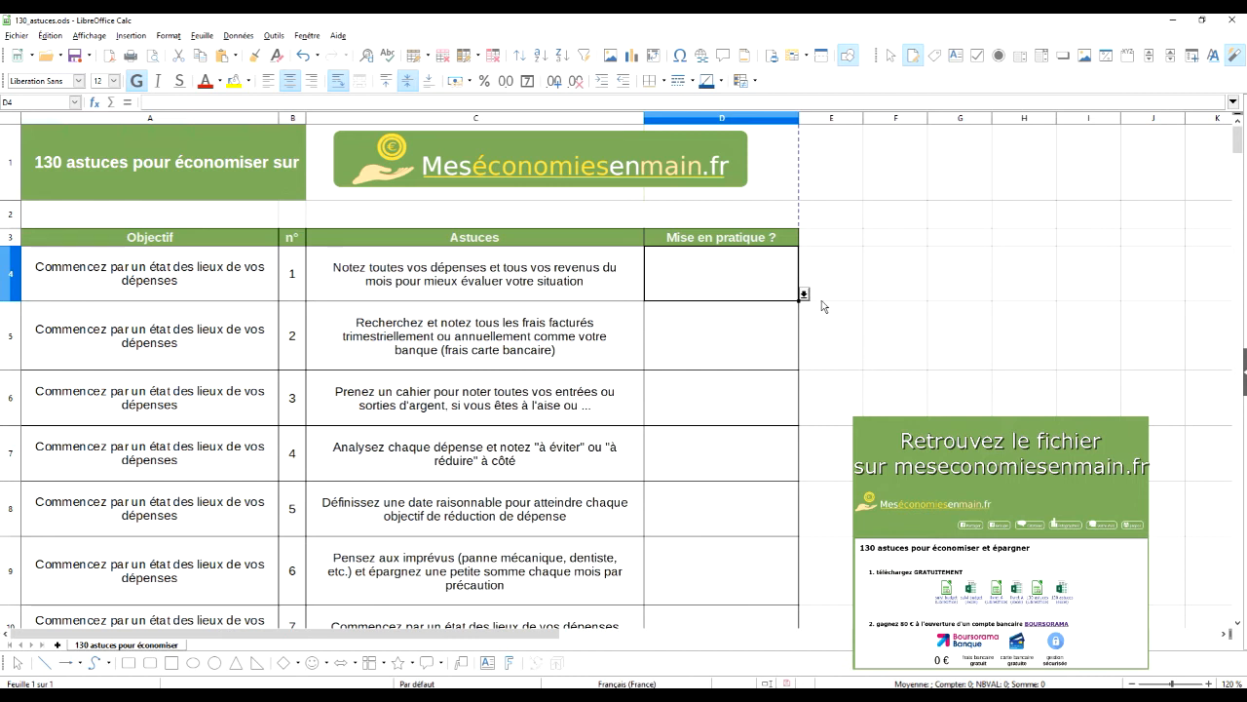
Try the options non concerné, oui and non in cell D4's selection list, and clear the cell.
{"action": "left_click", "coordinate": [804, 293]}
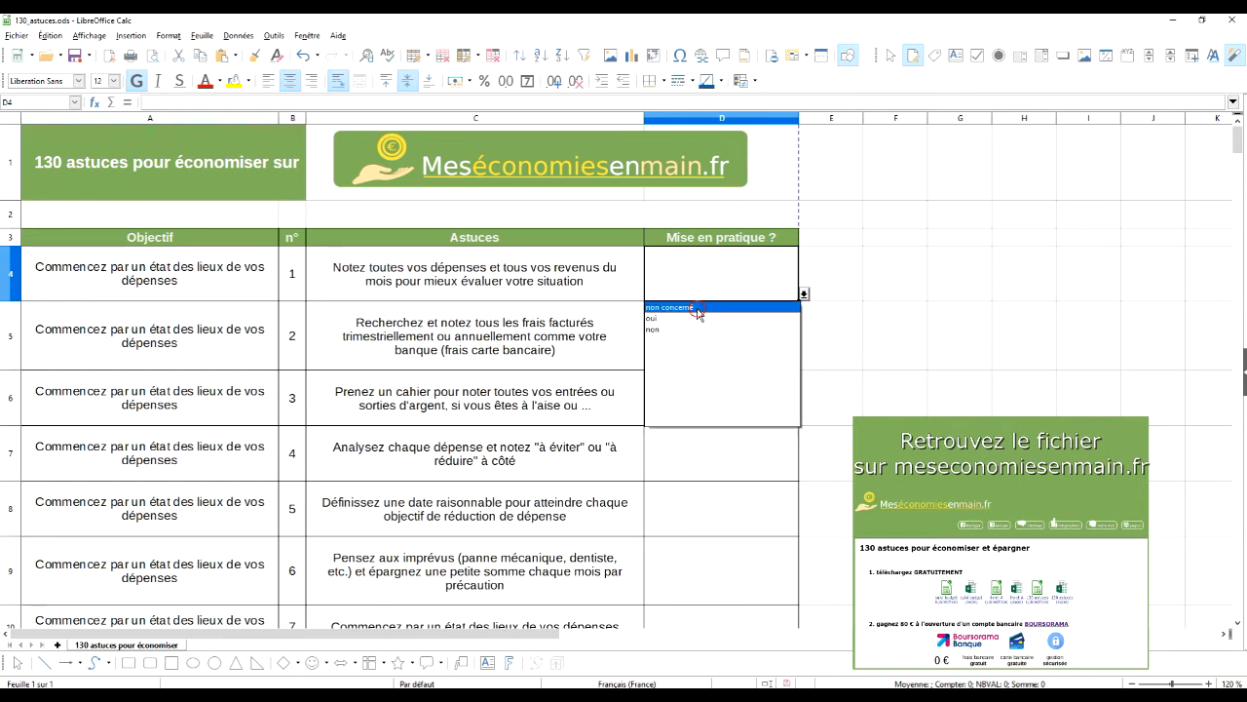
{"action": "left_click", "coordinate": [698, 308]}
{"action": "left_click", "coordinate": [804, 292]}
{"action": "left_click", "coordinate": [721, 318]}
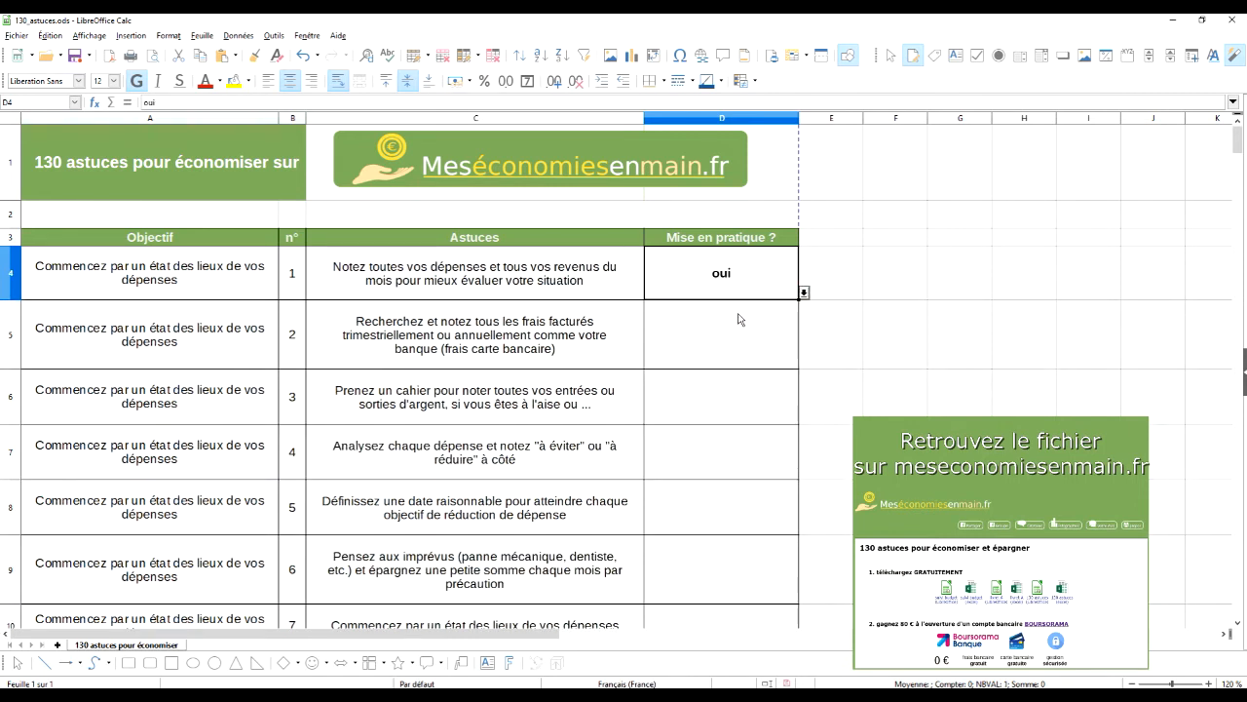
{"action": "left_click", "coordinate": [804, 292]}
{"action": "left_click", "coordinate": [732, 328]}
{"action": "key", "text": "Delete"}
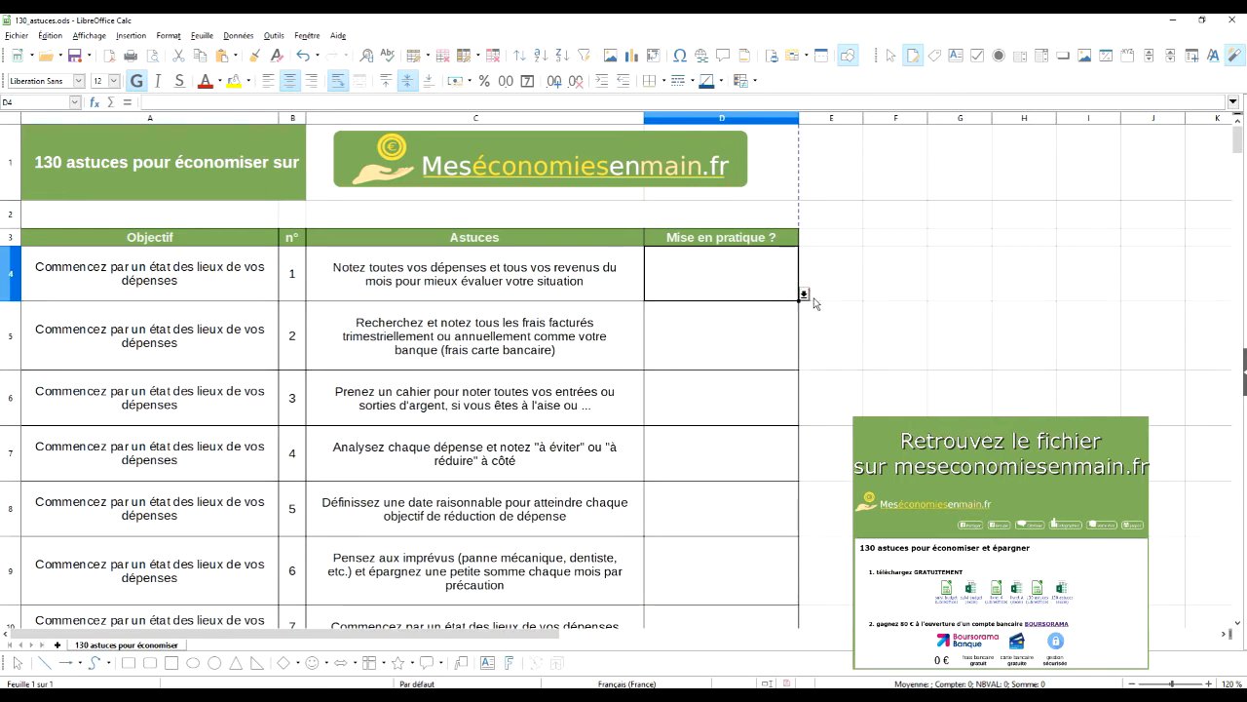
Copy cell D4 with its selection list and paste it over the whole answer range D4:D153.
{"action": "key", "text": "Right"}
{"action": "key", "text": "ctrl+c"}
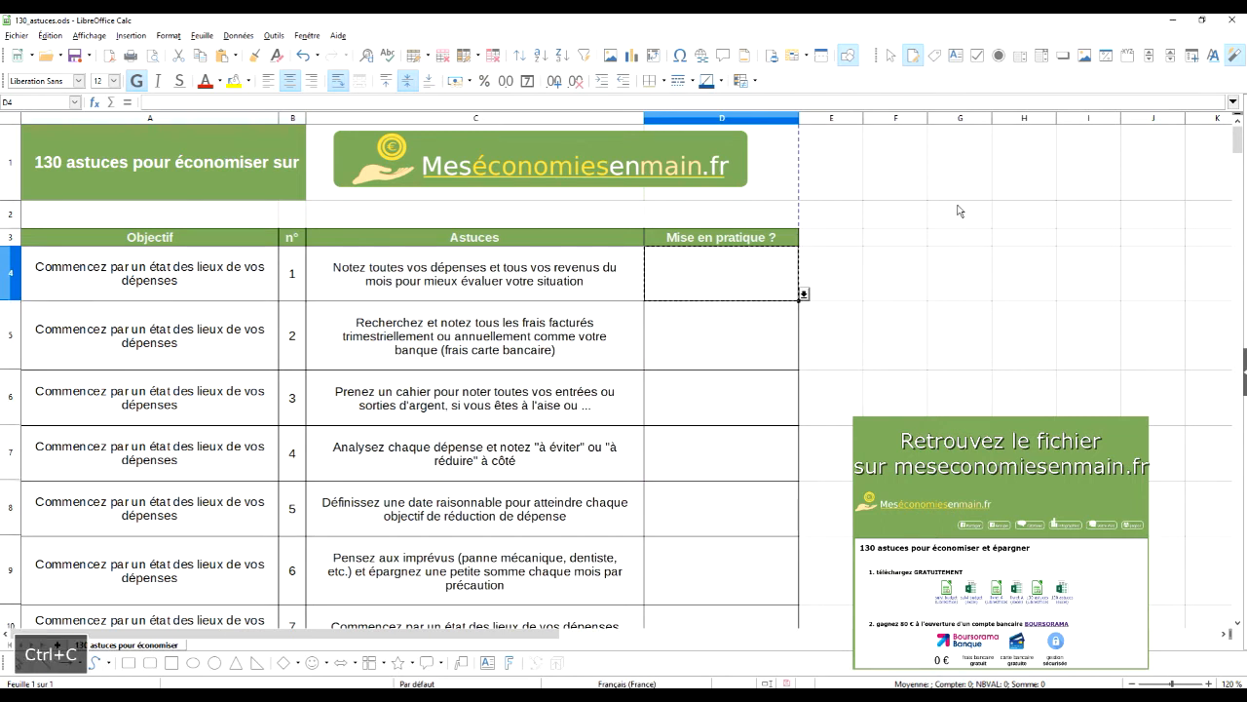
{"action": "key", "text": "Left"}
{"action": "key", "text": "ctrl+Down"}
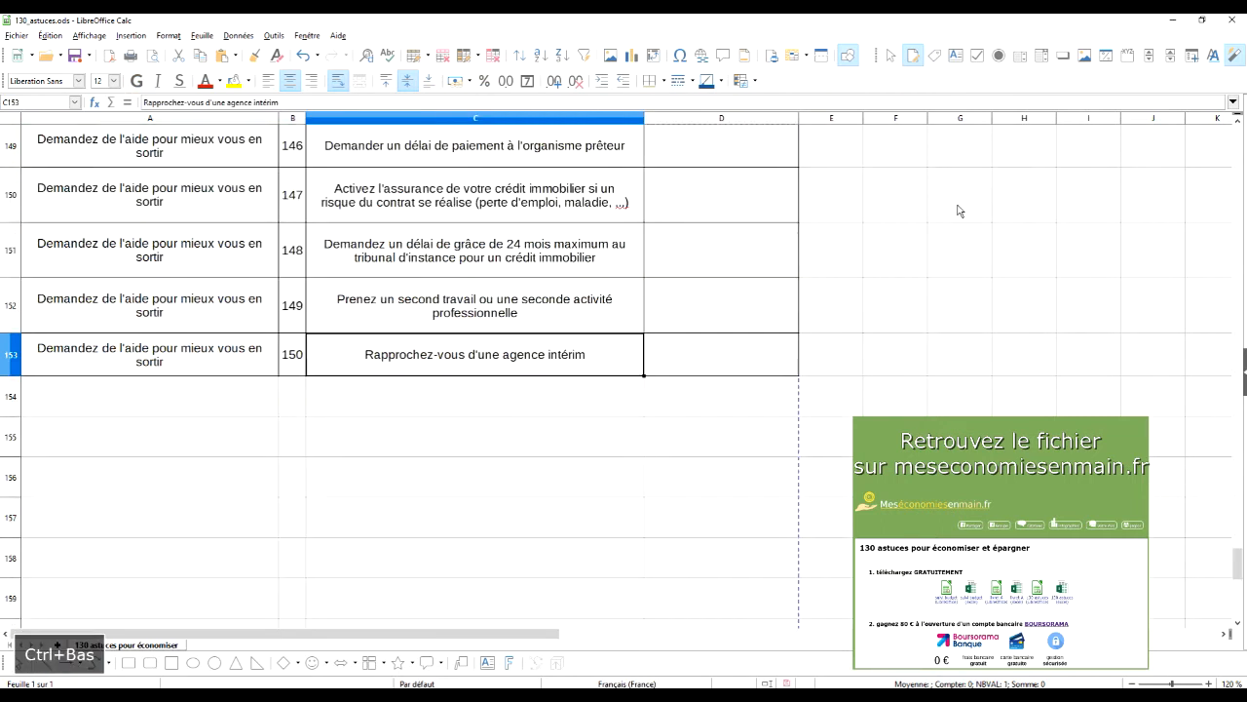
{"action": "key", "text": "Right"}
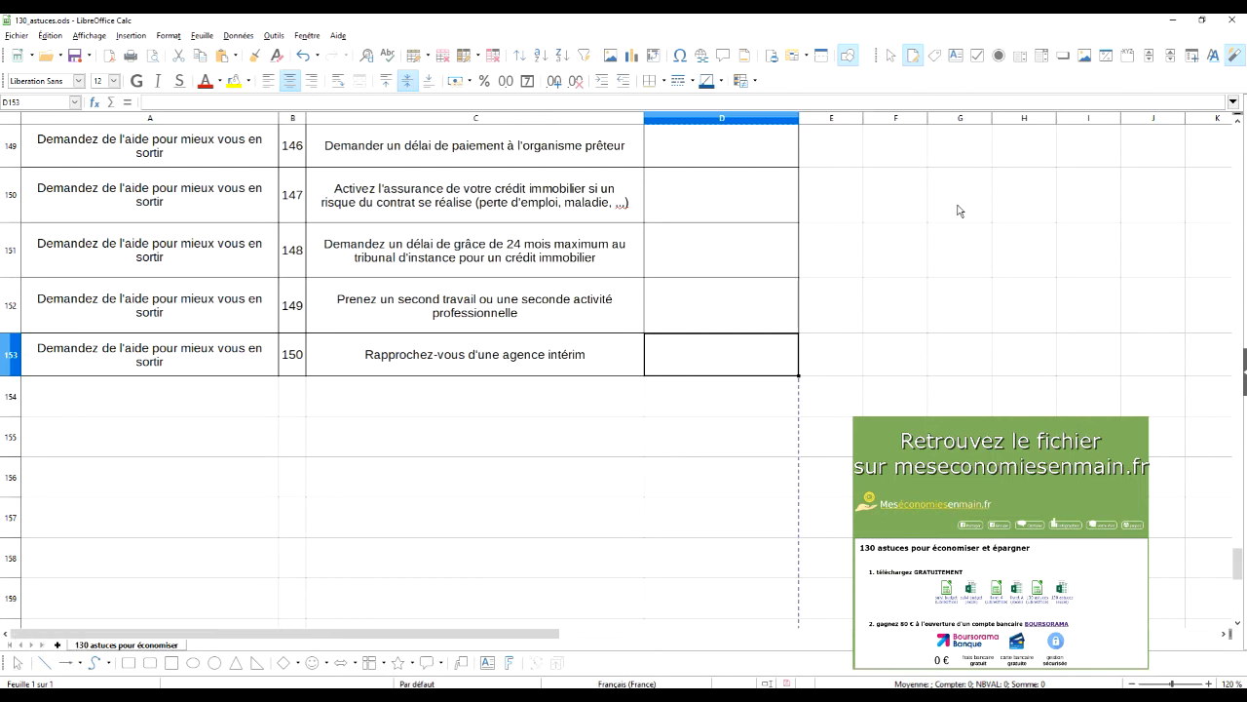
{"action": "key", "text": "ctrl+shift+Up"}
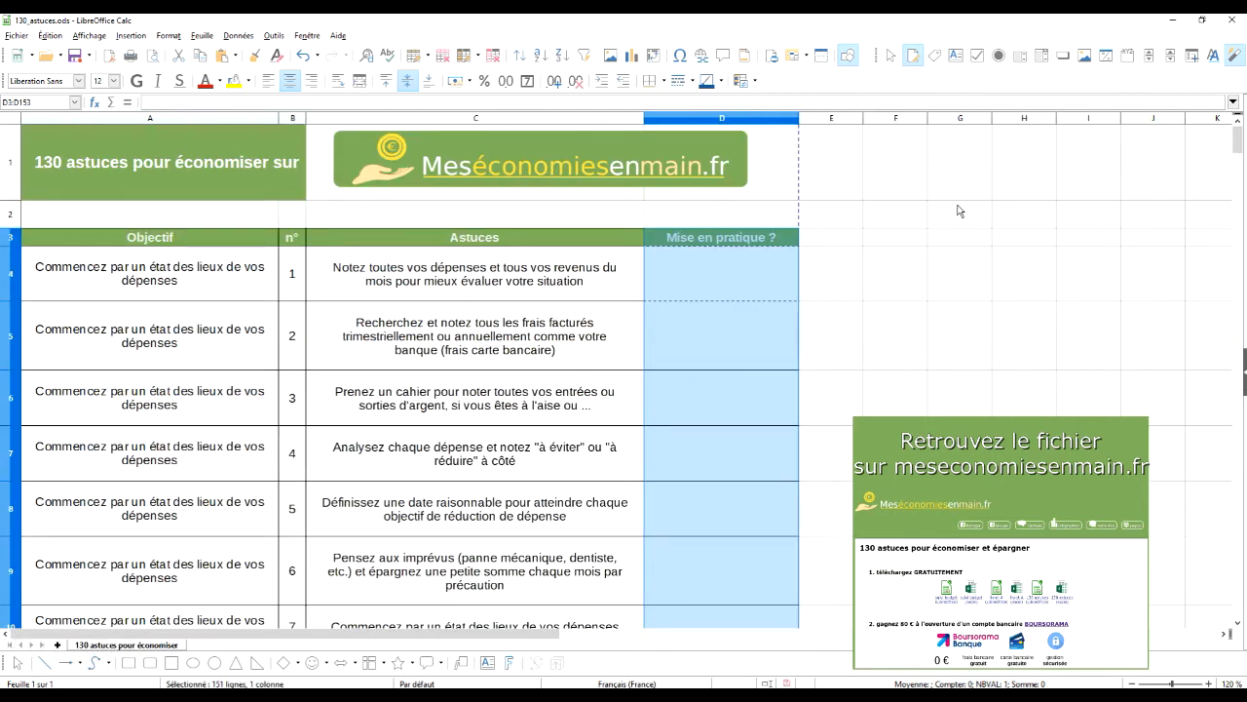
{"action": "key", "text": "shift+Down"}
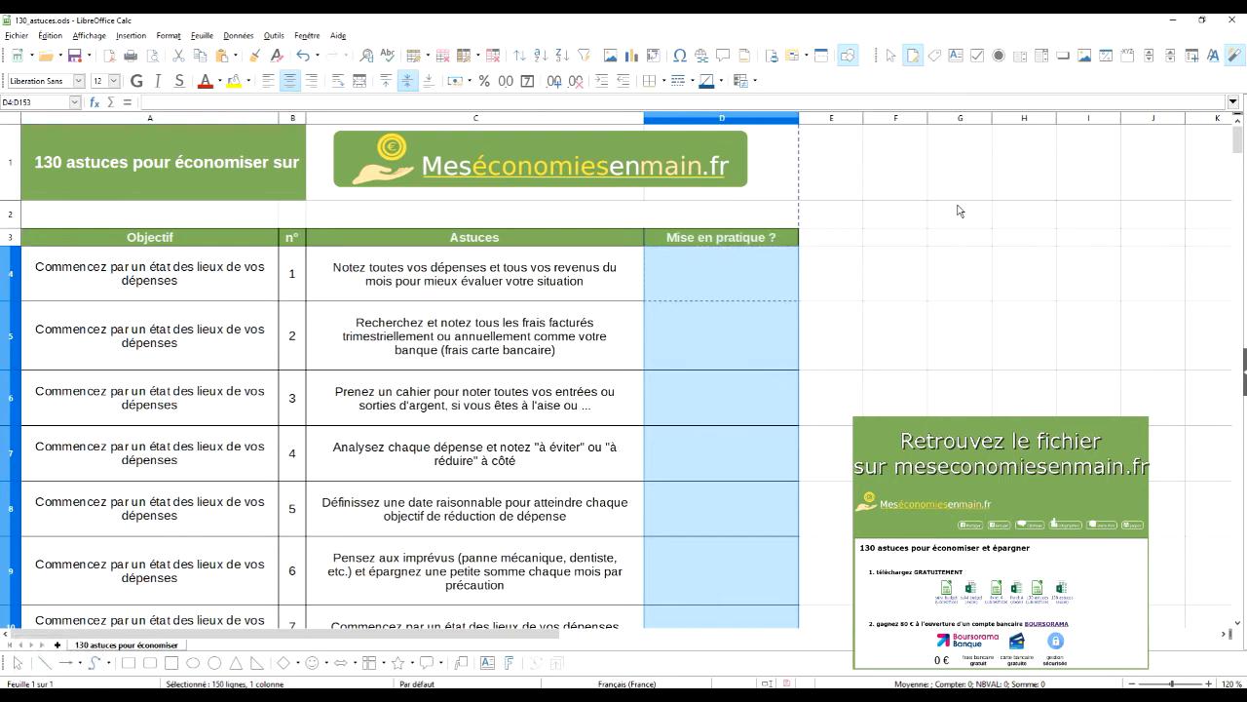
{"action": "key", "text": "ctrl+v"}
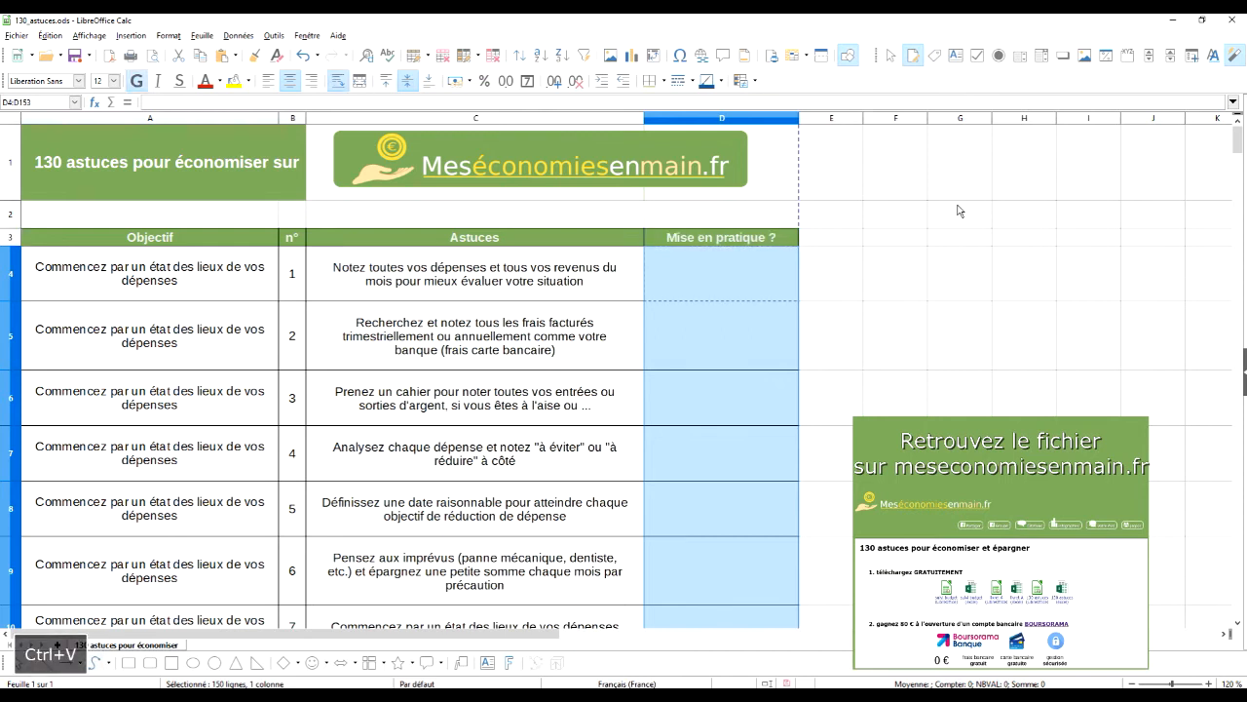
End copy mode and check the selection lists in cells D5, D6 and D7 of the Mise en pratique column.
{"action": "left_click", "coordinate": [761, 336]}
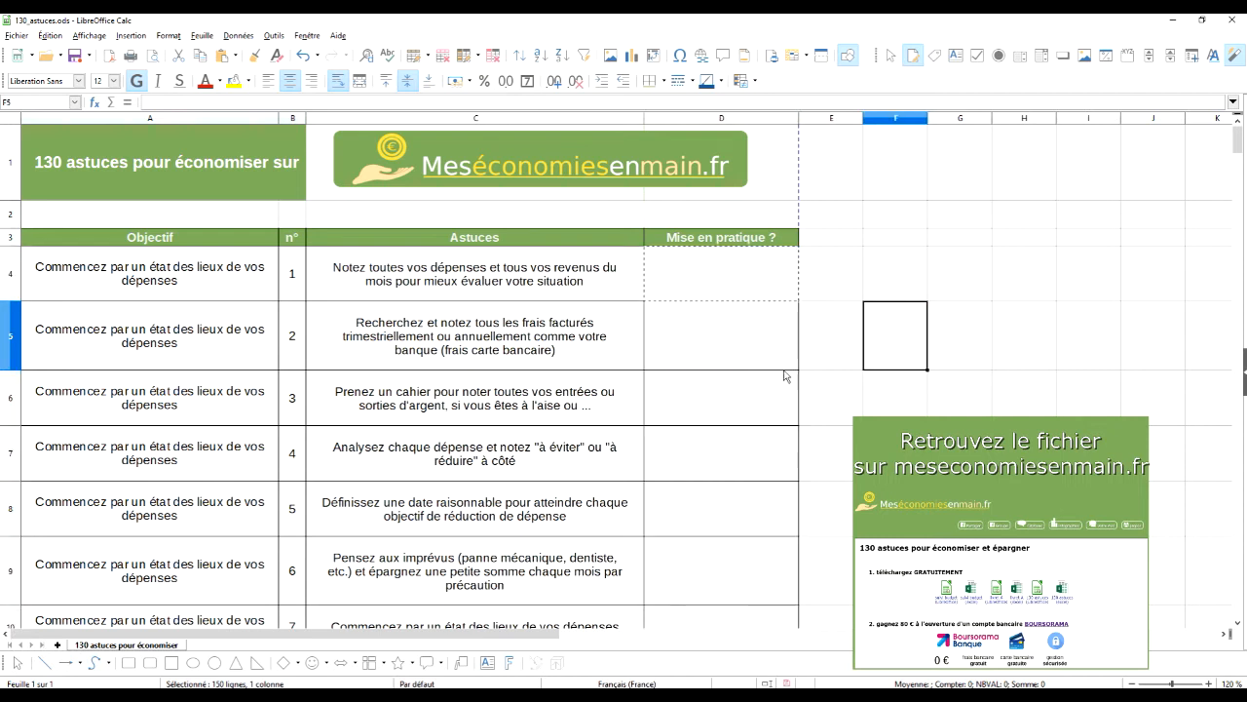
{"action": "key", "text": "Escape"}
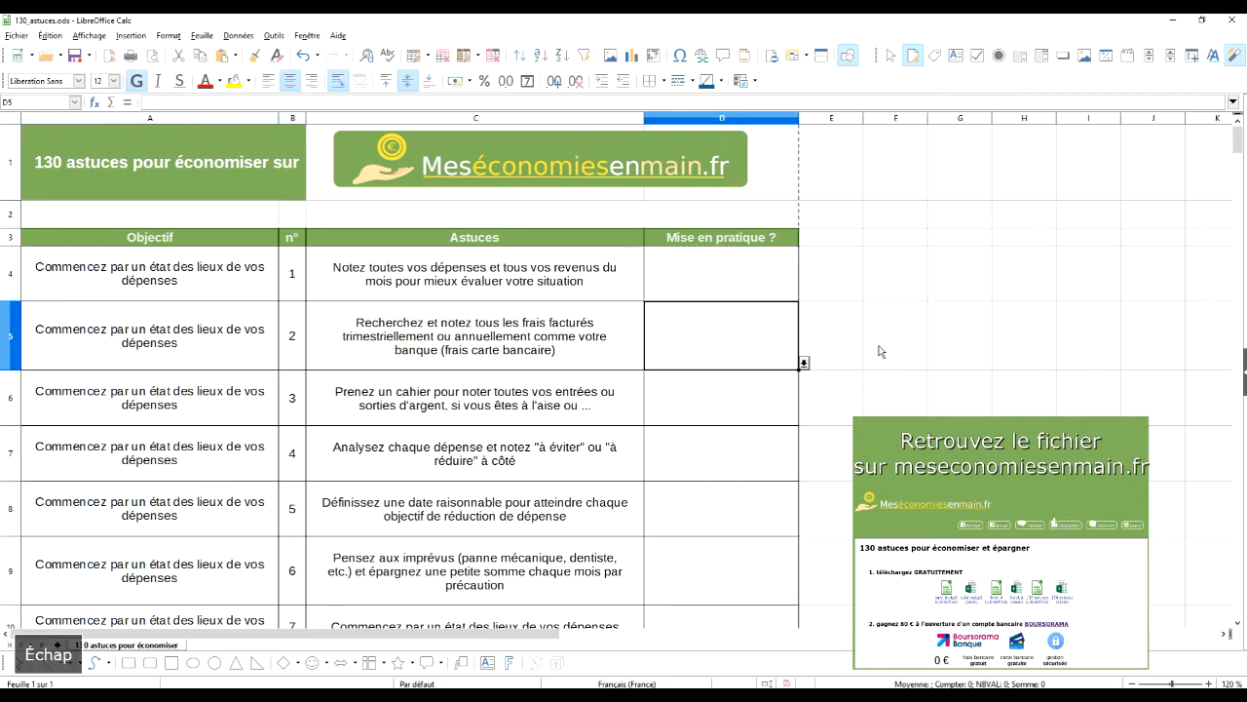
{"action": "left_click", "coordinate": [756, 420]}
{"action": "left_click", "coordinate": [804, 419]}
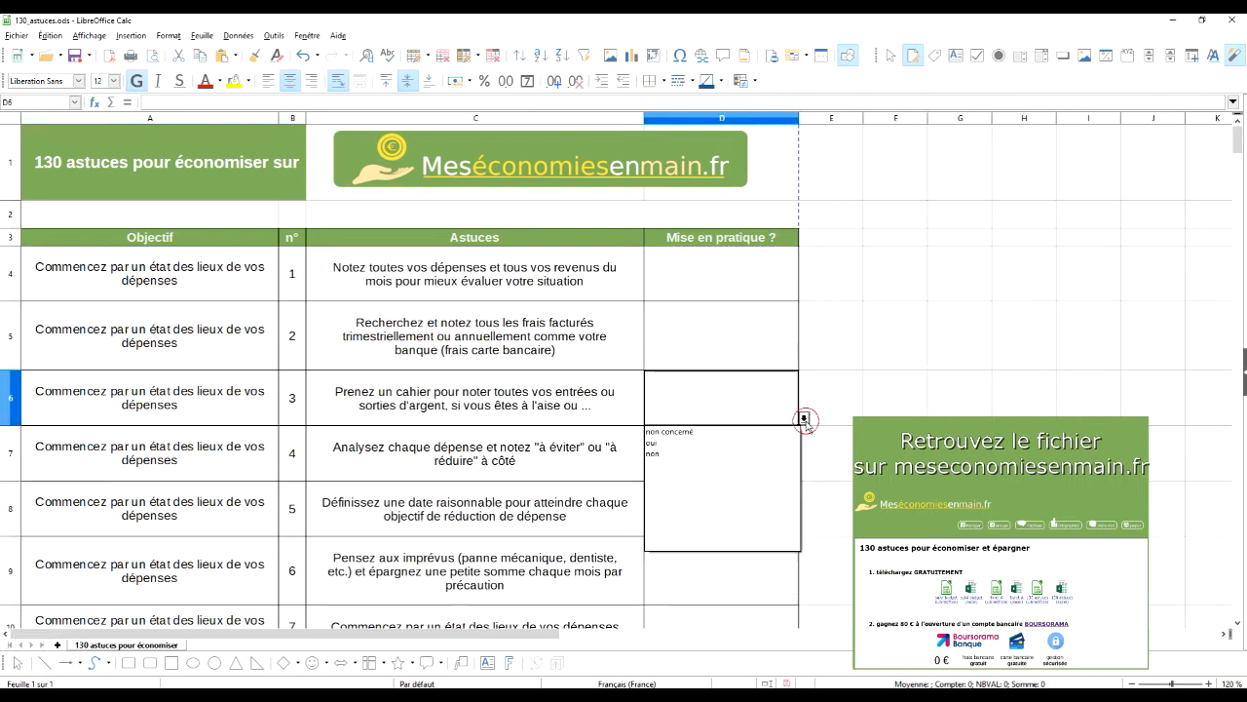
{"action": "left_click", "coordinate": [847, 394]}
{"action": "left_click", "coordinate": [731, 450]}
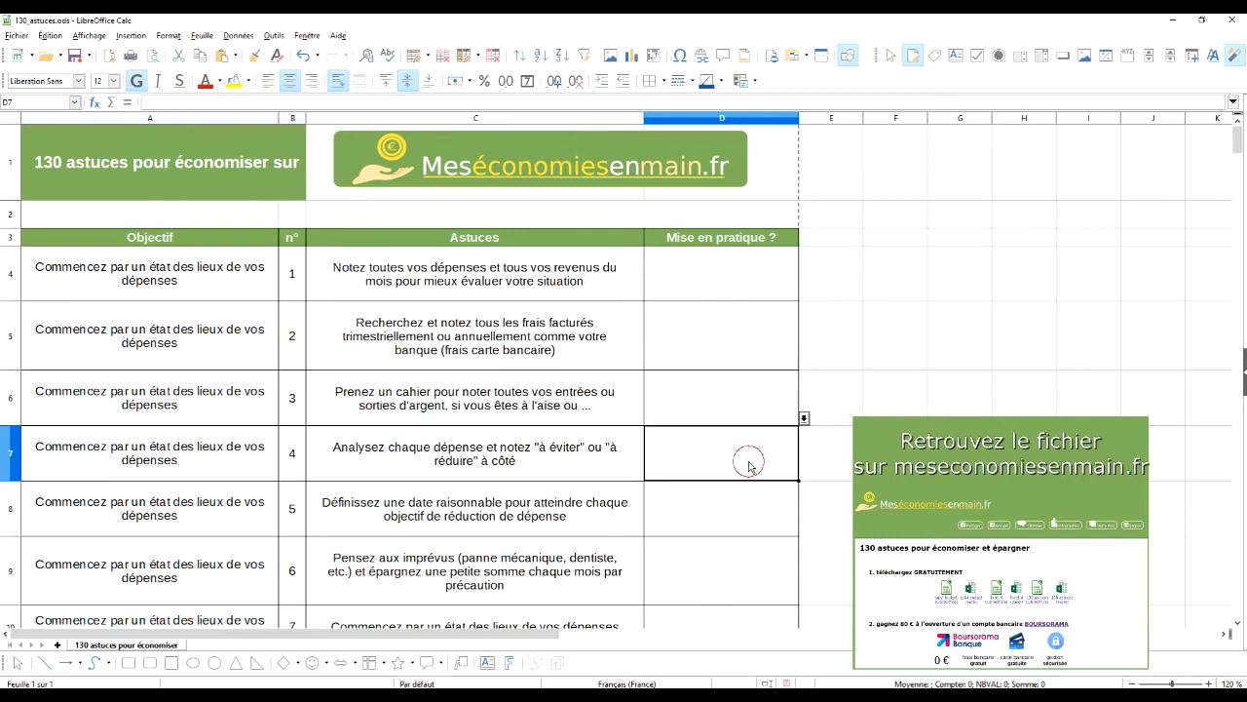
{"action": "left_click", "coordinate": [804, 473]}
{"action": "key", "text": "Escape"}
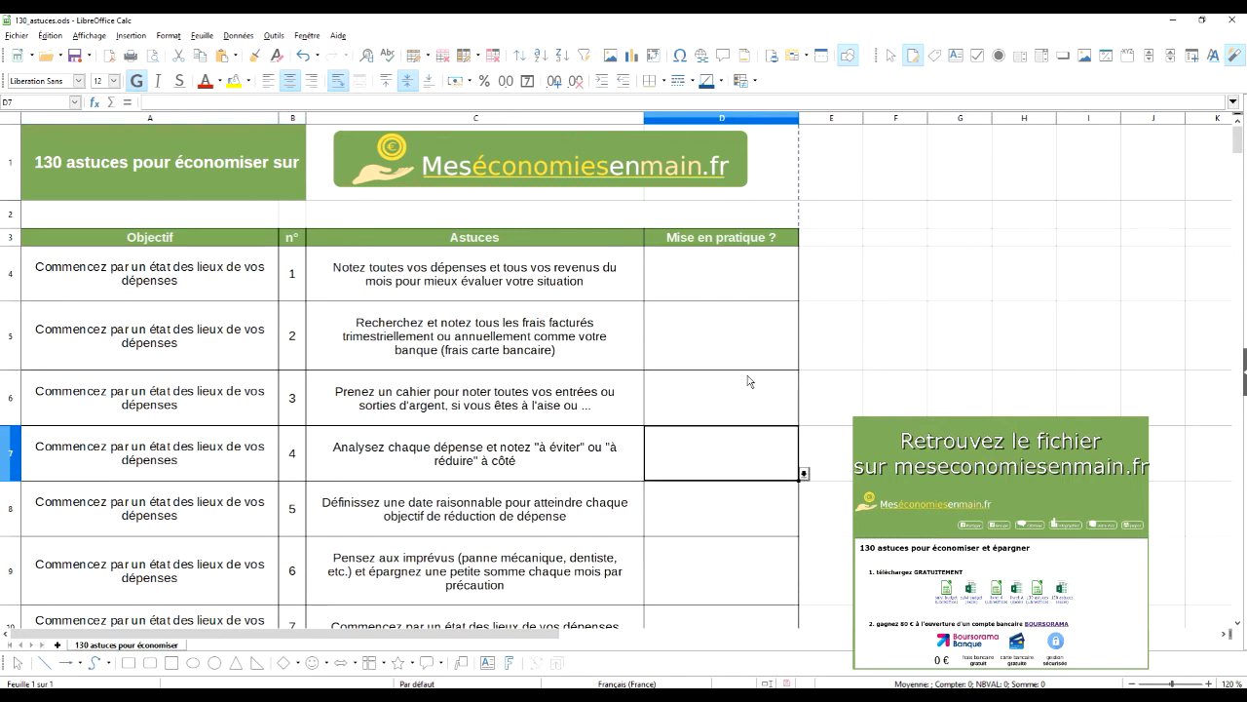
{"action": "left_click", "coordinate": [892, 346]}
{"action": "scroll", "coordinate": [770, 442], "scroll_direction": "down", "scroll_amount": 1}
{"action": "scroll", "coordinate": [781, 348], "scroll_direction": "up", "scroll_amount": 1}
{"action": "scroll", "coordinate": [781, 348], "scroll_direction": "down", "scroll_amount": 1}
{"action": "scroll", "coordinate": [780, 348], "scroll_direction": "up", "scroll_amount": 1}
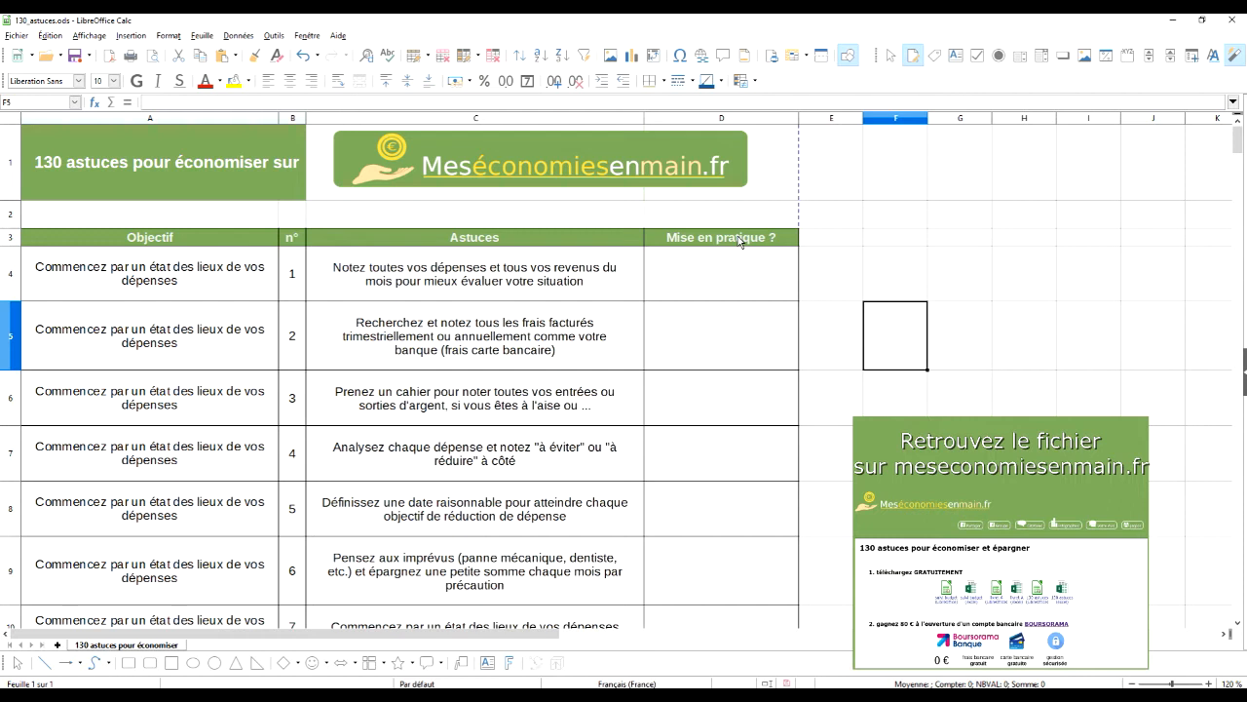
Try the options oui, non and non concerné in cell D5's selection list, and clear the cell.
{"action": "left_click", "coordinate": [721, 323]}
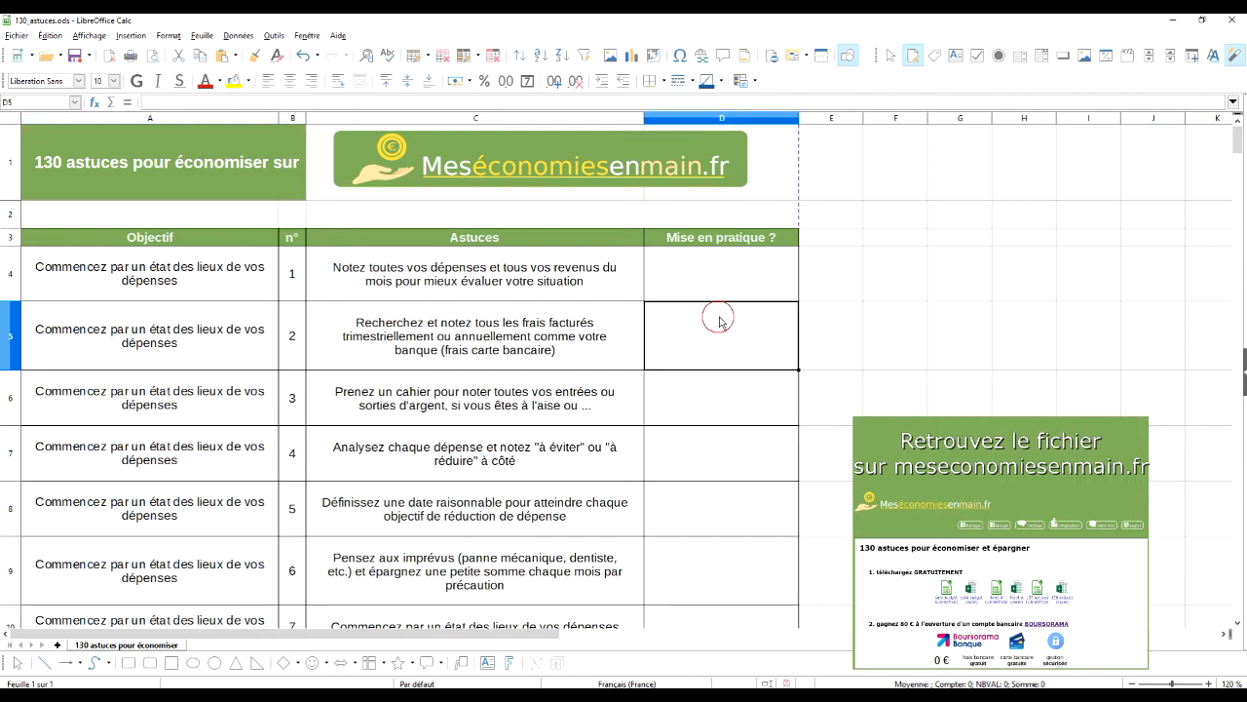
{"action": "left_click", "coordinate": [804, 363]}
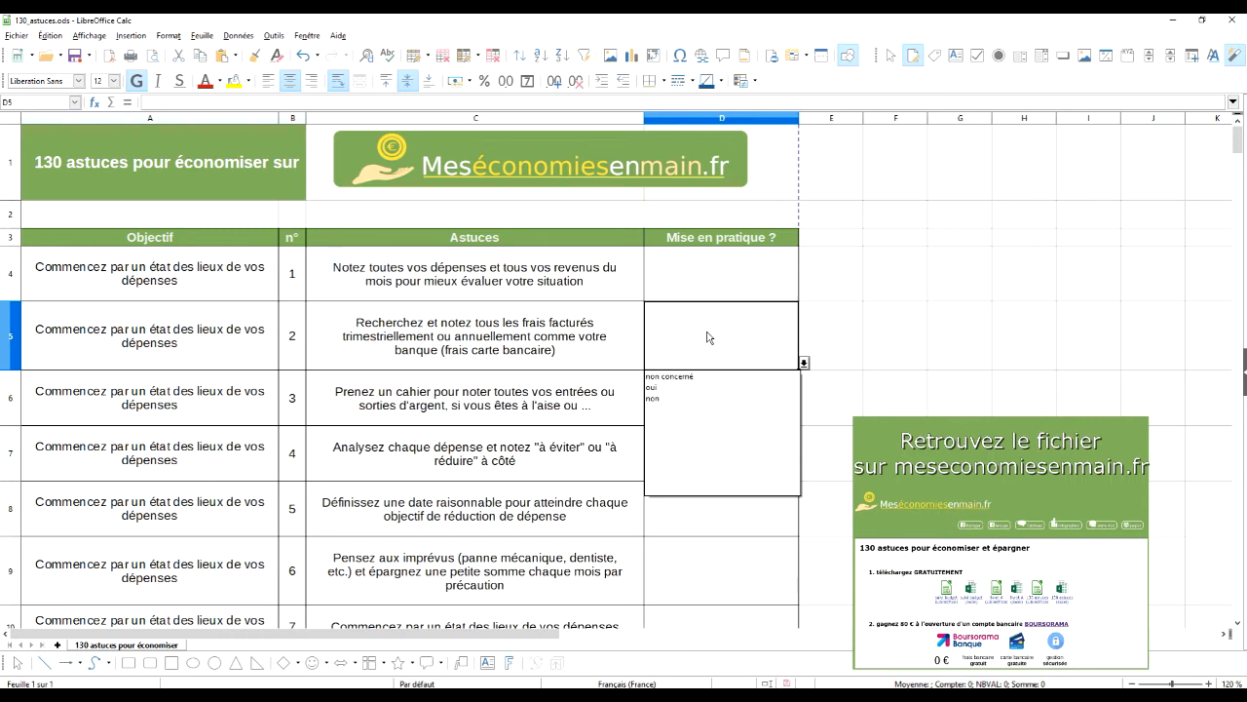
{"action": "left_click", "coordinate": [676, 388]}
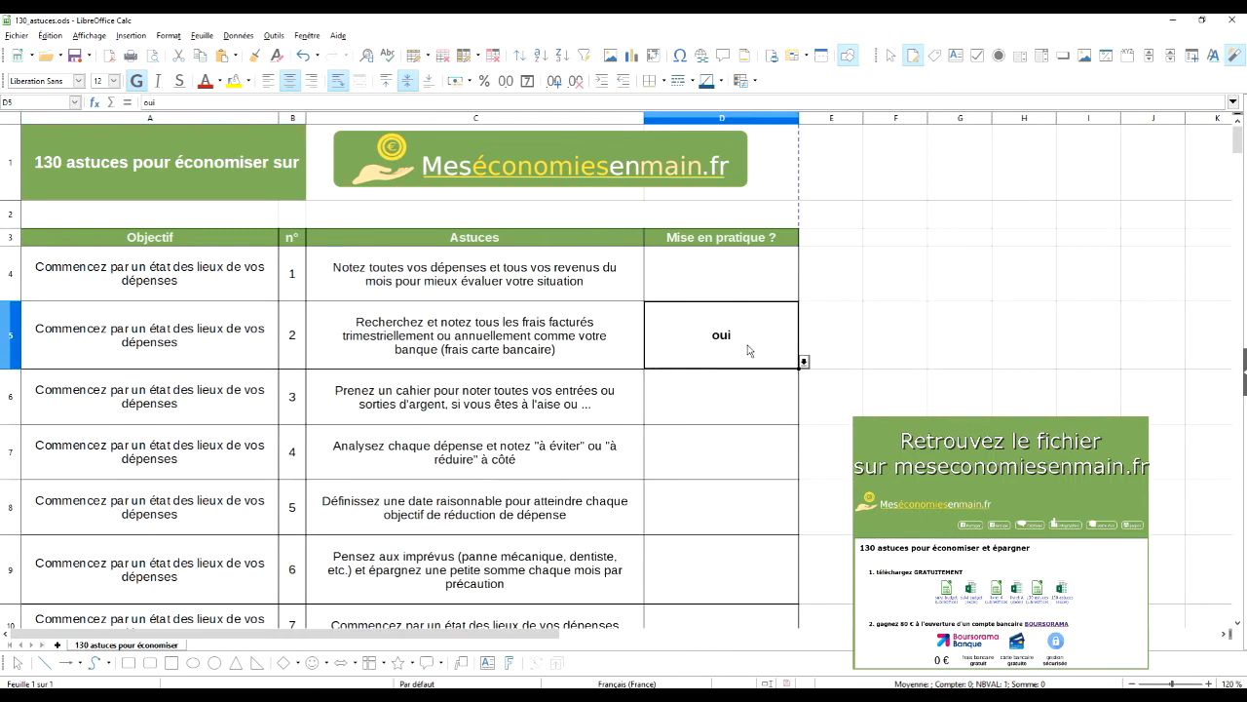
{"action": "left_click", "coordinate": [804, 361]}
{"action": "left_click", "coordinate": [651, 399]}
{"action": "left_click", "coordinate": [804, 361]}
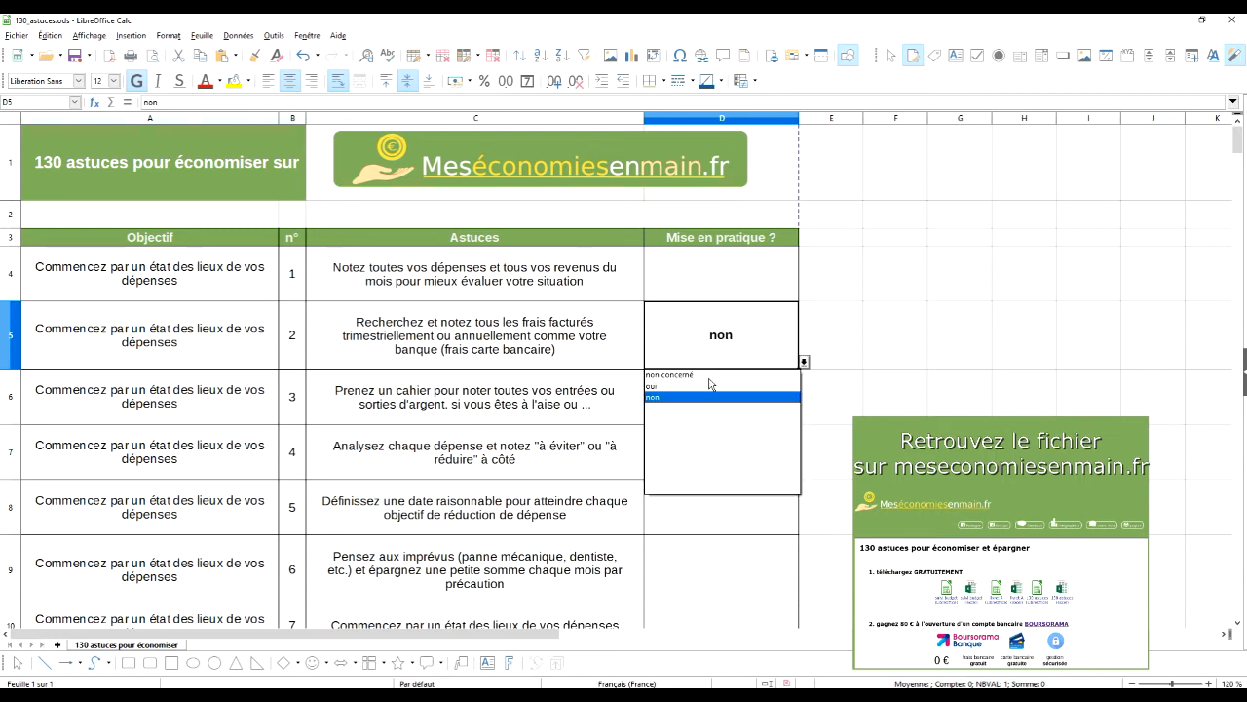
{"action": "left_click", "coordinate": [712, 376]}
{"action": "left_click", "coordinate": [804, 361]}
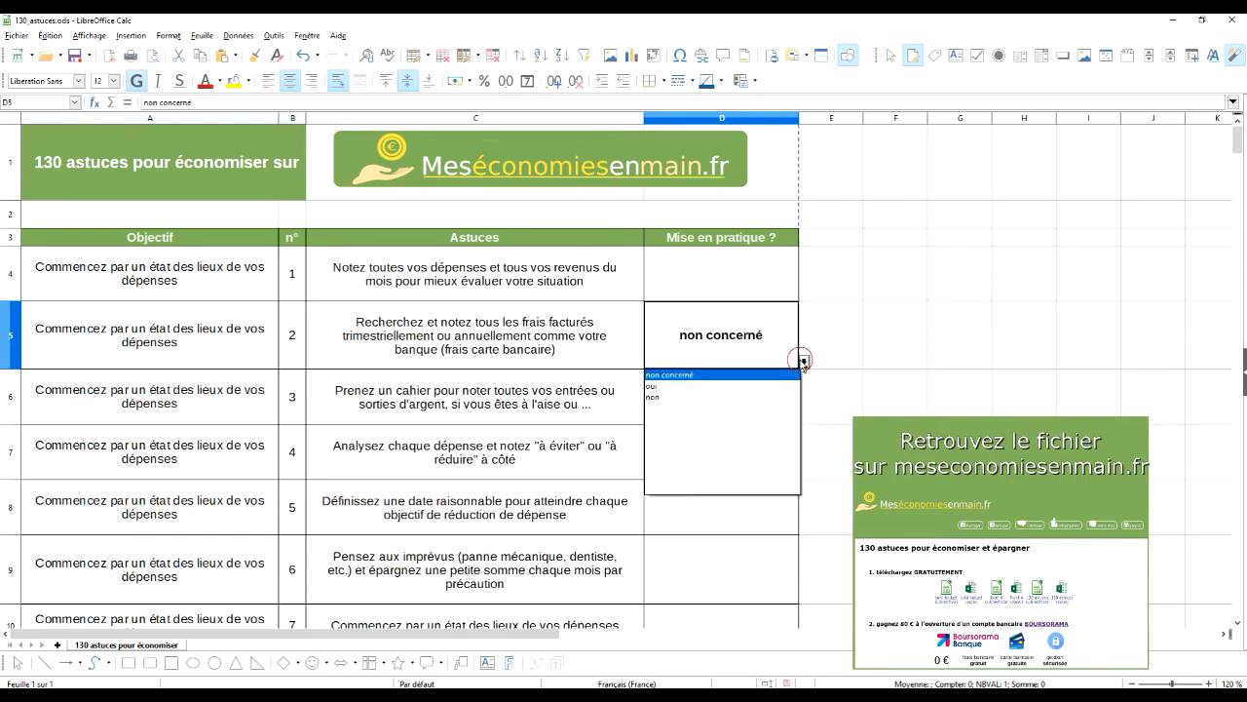
{"action": "left_click", "coordinate": [710, 390]}
{"action": "left_click", "coordinate": [804, 361]}
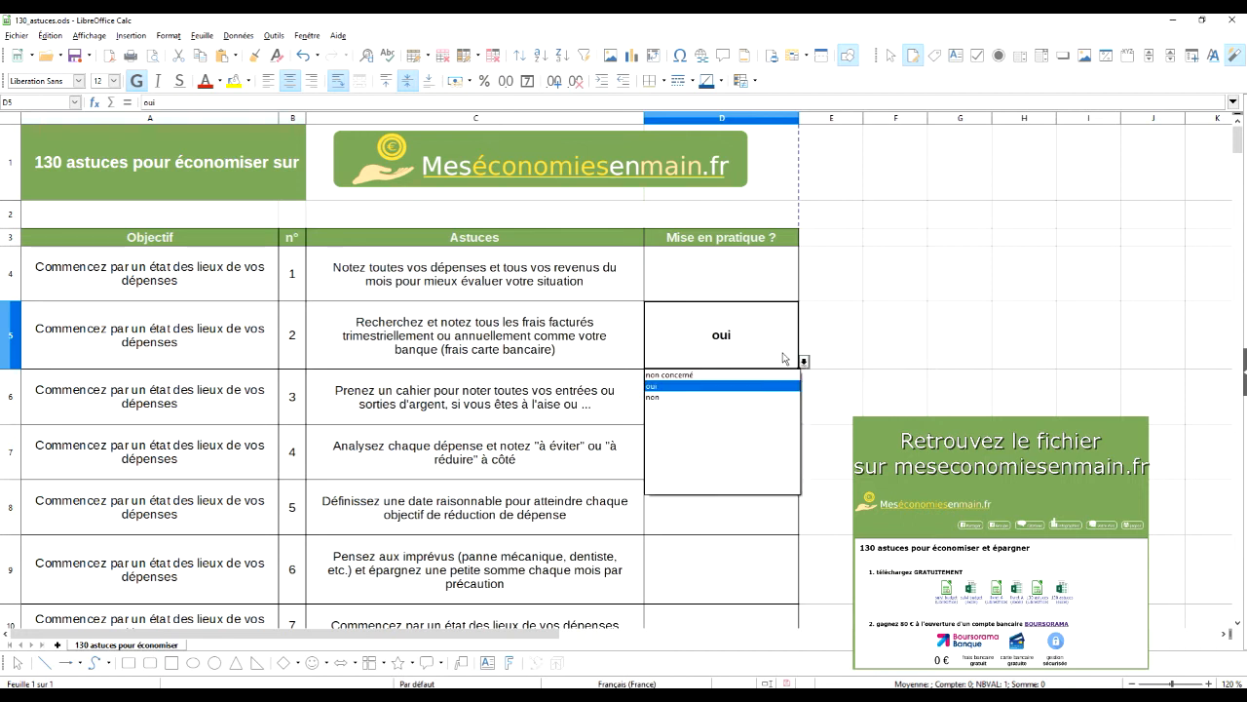
{"action": "left_click", "coordinate": [777, 329]}
{"action": "key", "text": "Delete"}
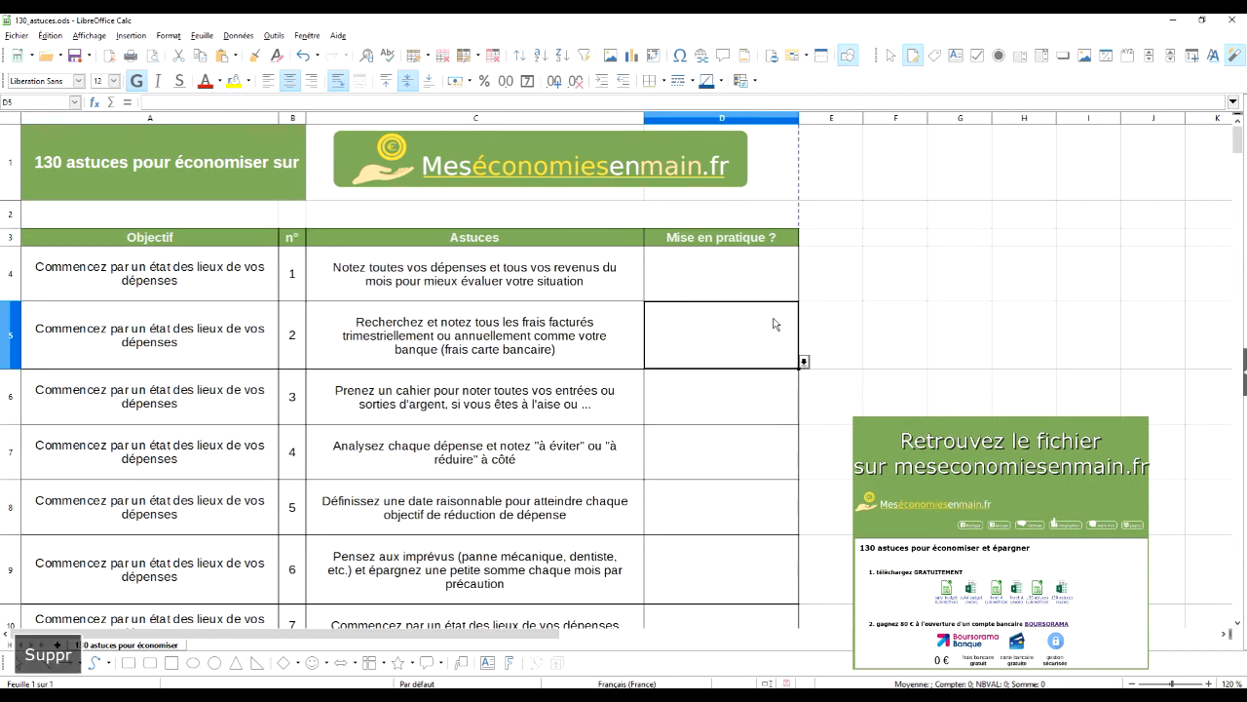
{"action": "key", "text": "Up"}
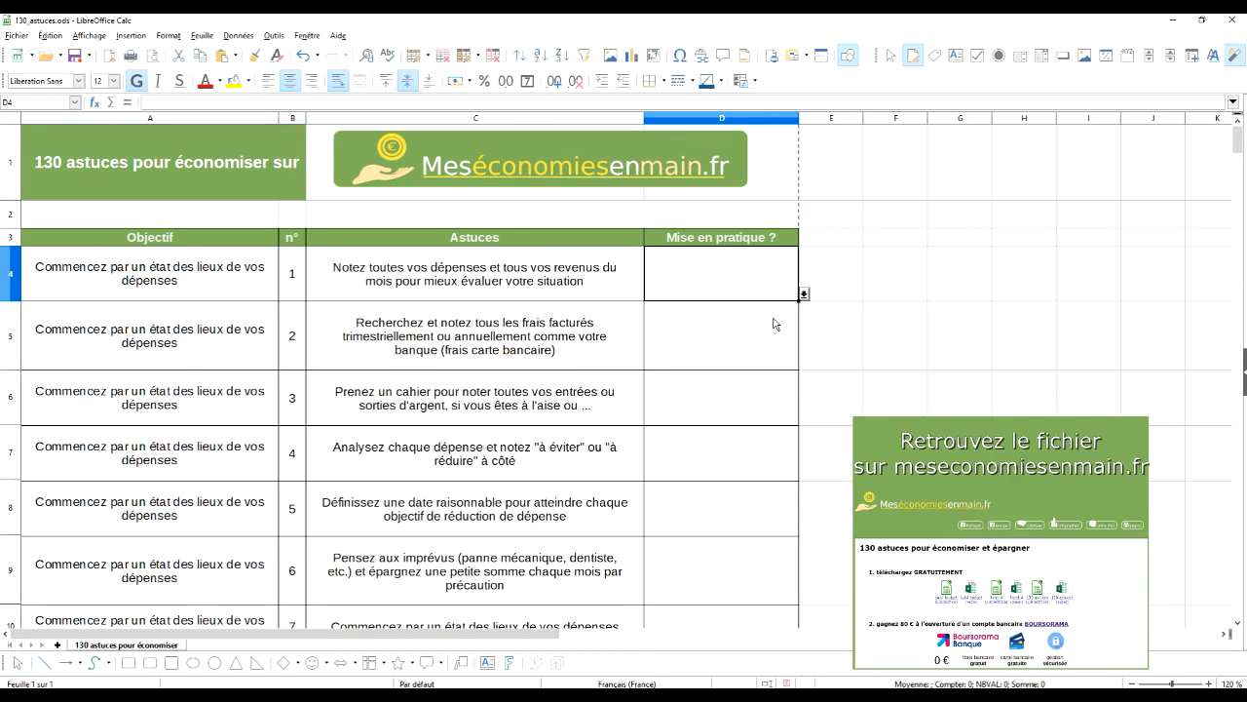
{"action": "key", "text": "ctrl+shift+Down"}
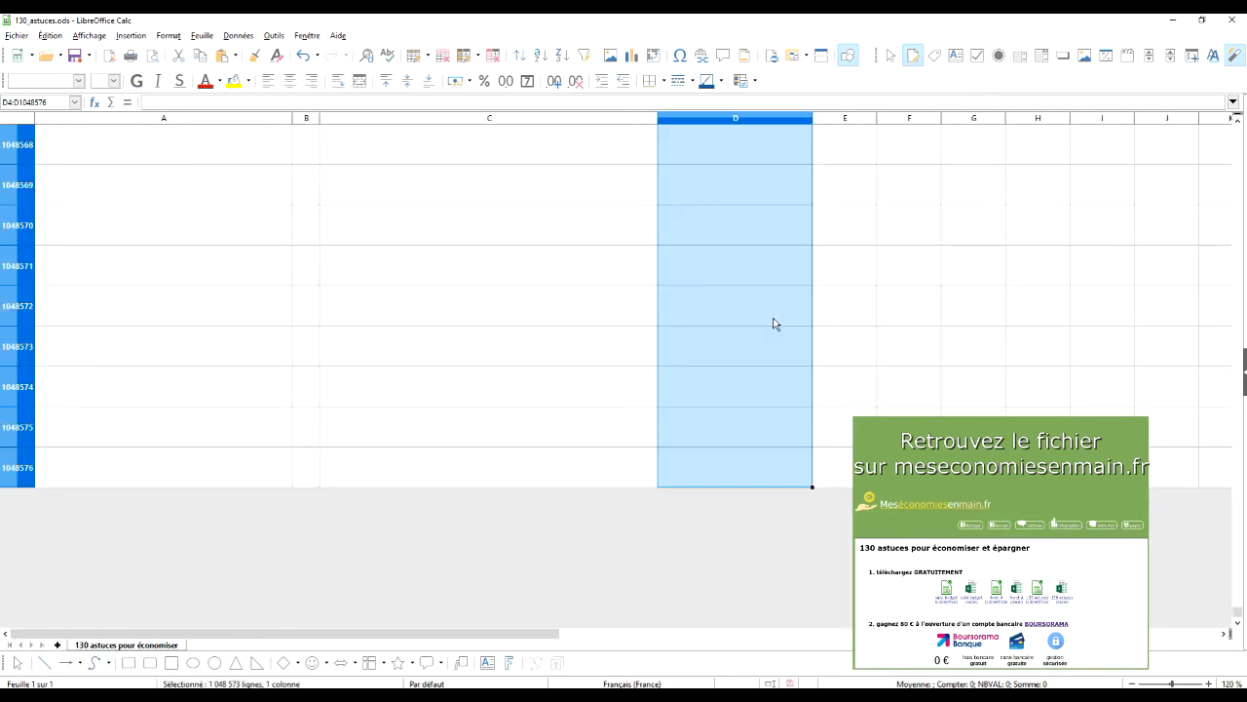
{"action": "key", "text": "shift+Up"}
{"action": "key", "text": "ctrl+Up"}
Select the whole answer range D4:D153 and start a condition-based conditional format for it.
{"action": "key", "text": "Left"}
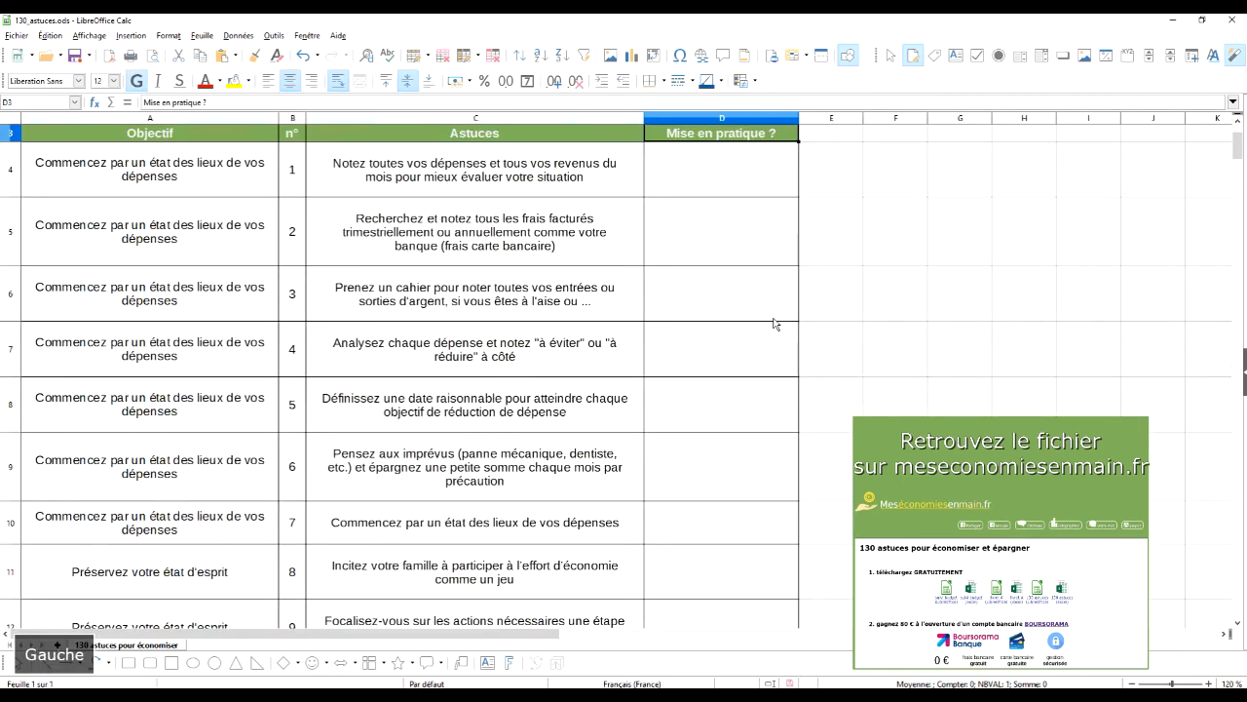
{"action": "key", "text": "Down"}
{"action": "key", "text": "ctrl+Down"}
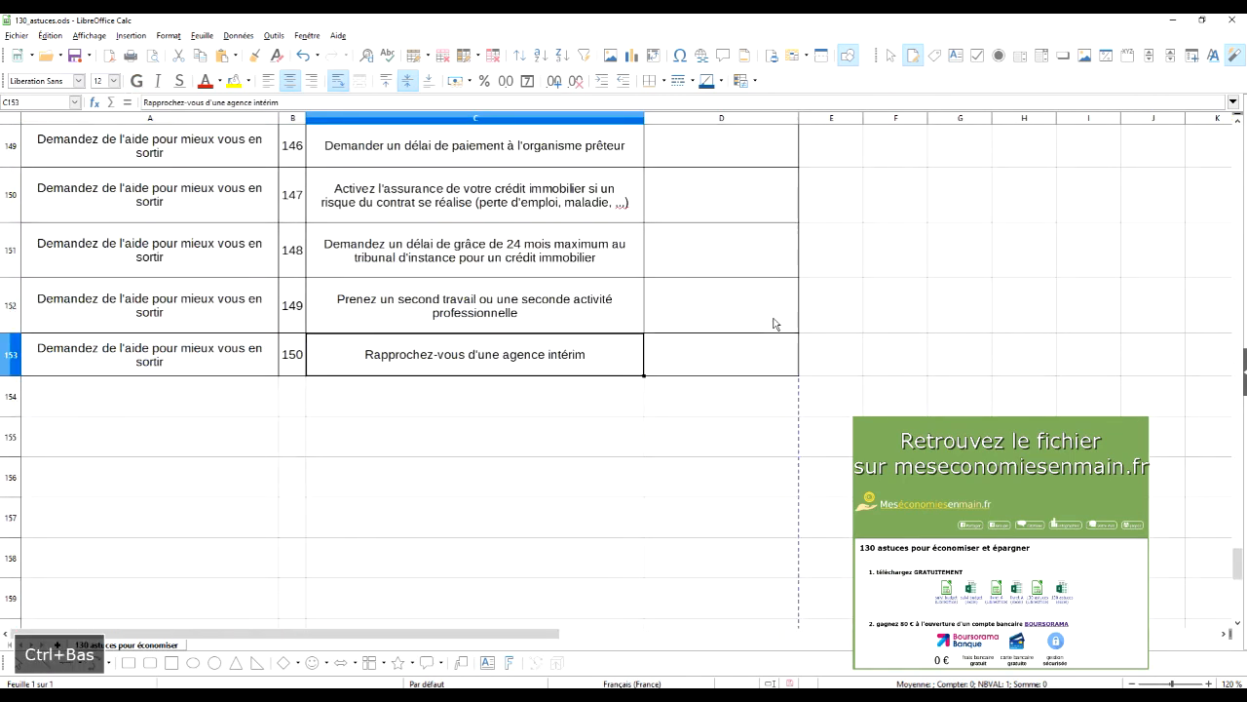
{"action": "key", "text": "Right"}
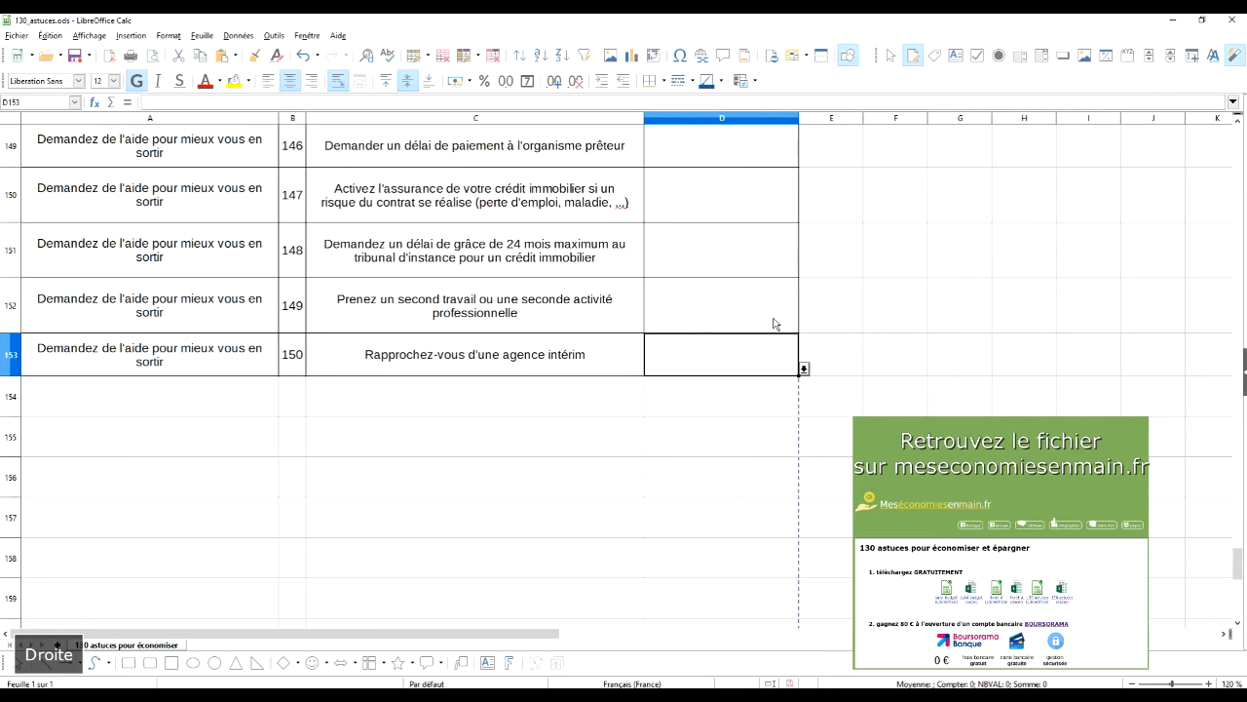
{"action": "key", "text": "ctrl+shift+Up"}
{"action": "key", "text": "shift+Down"}
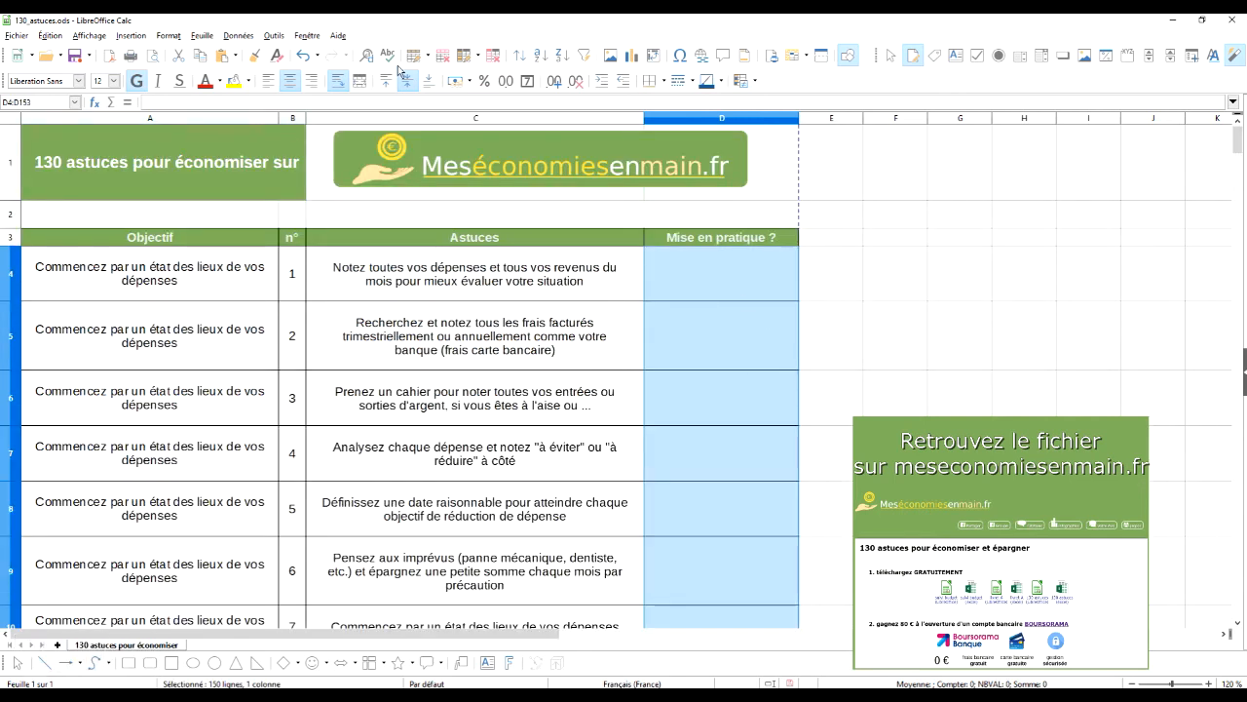
{"action": "left_click", "coordinate": [171, 37]}
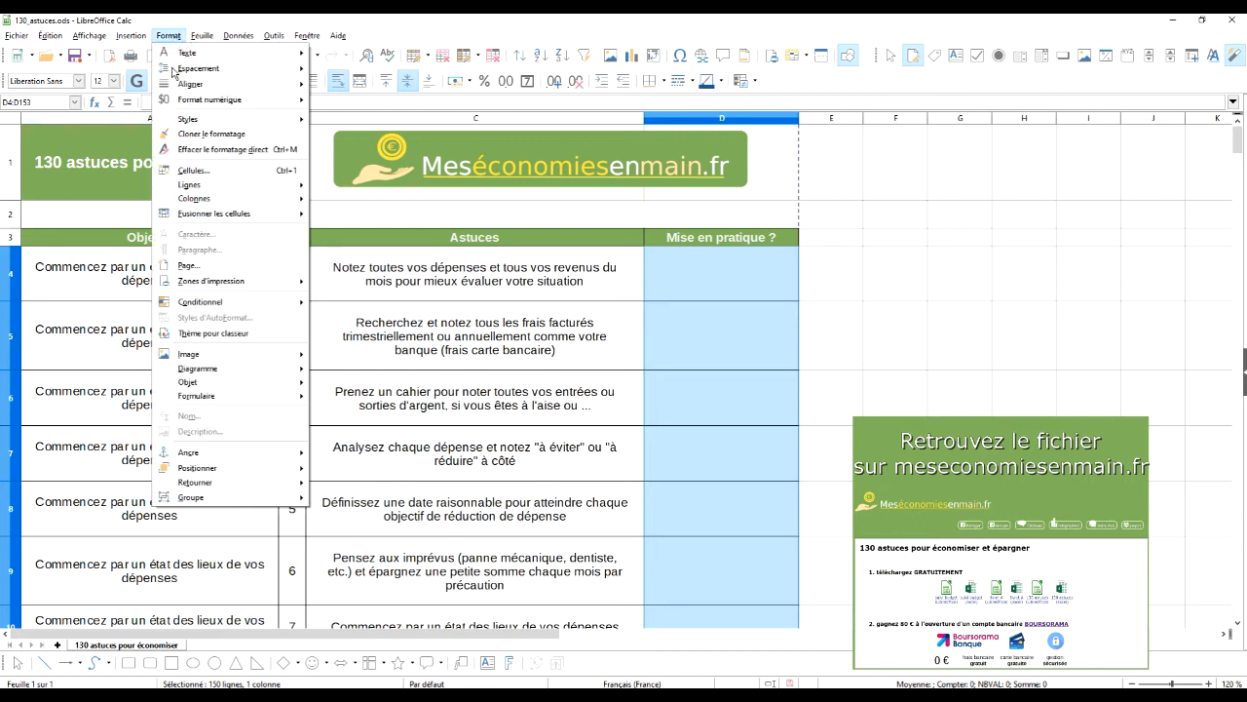
{"action": "mouse_move", "coordinate": [258, 308]}
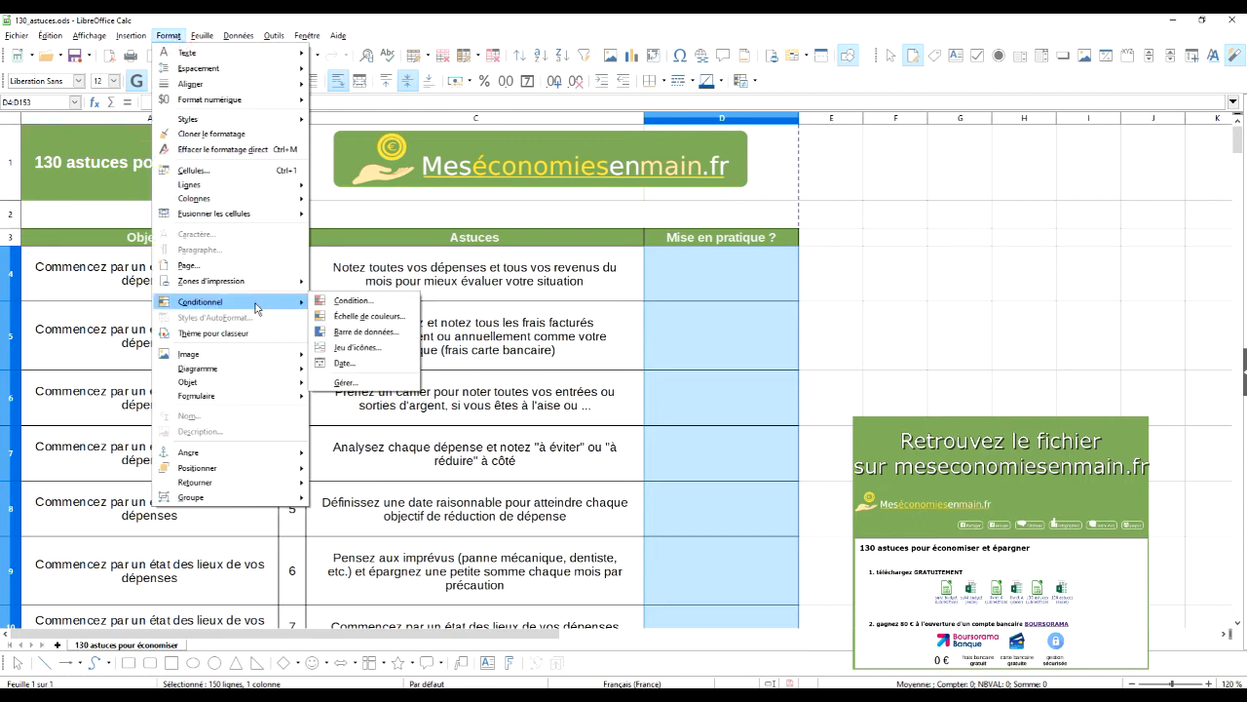
{"action": "left_click", "coordinate": [360, 301]}
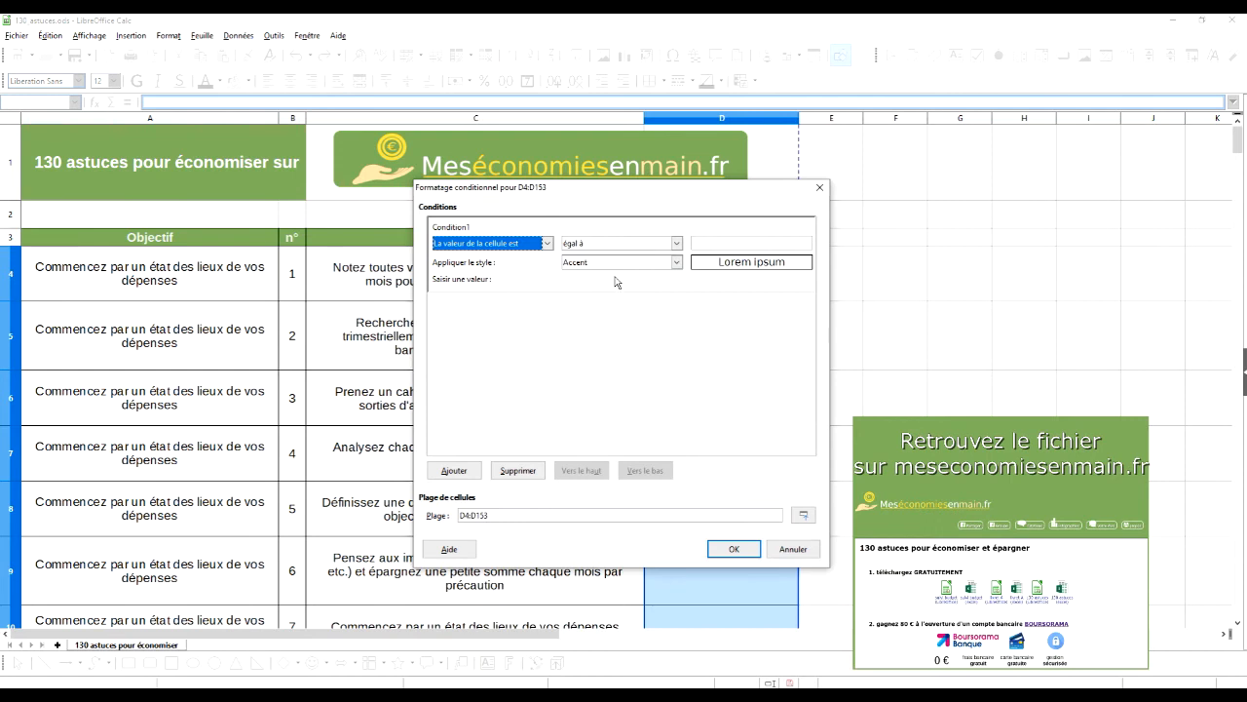
Set the first condition to apply the Good style when the cell value equals "oui".
{"action": "left_click", "coordinate": [742, 240]}
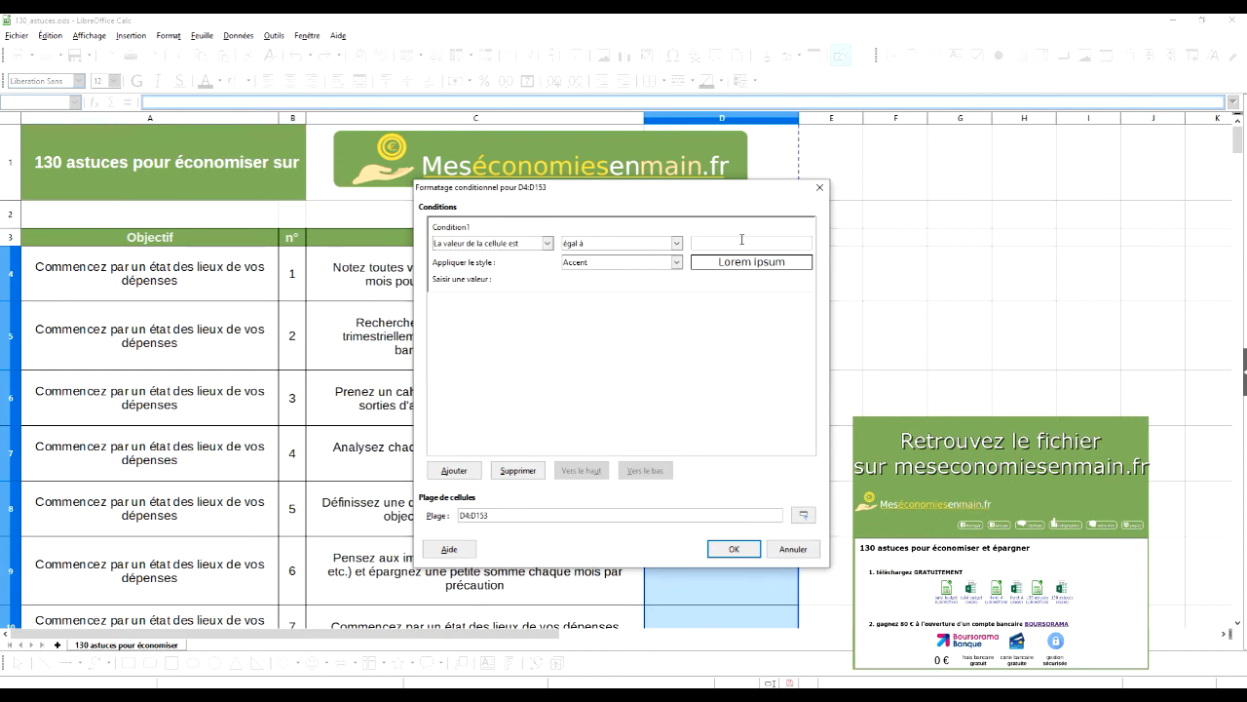
{"action": "type", "text": "1"}
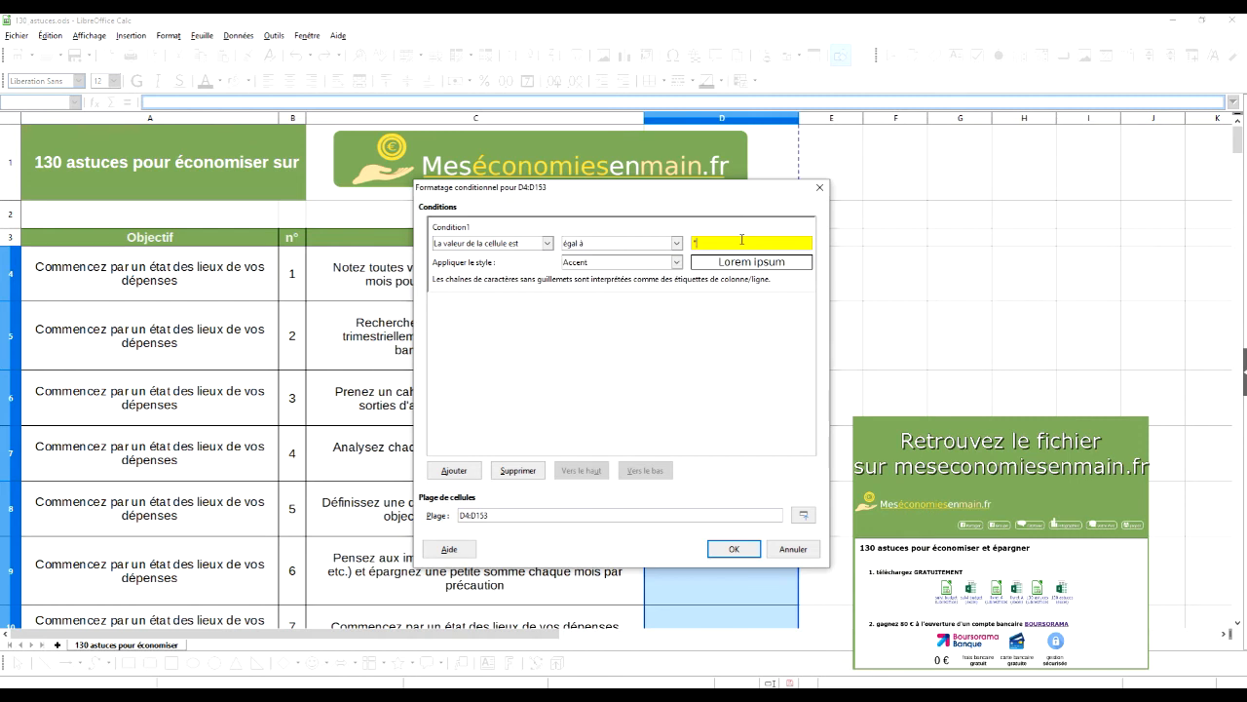
{"action": "type", "text": "oui"}
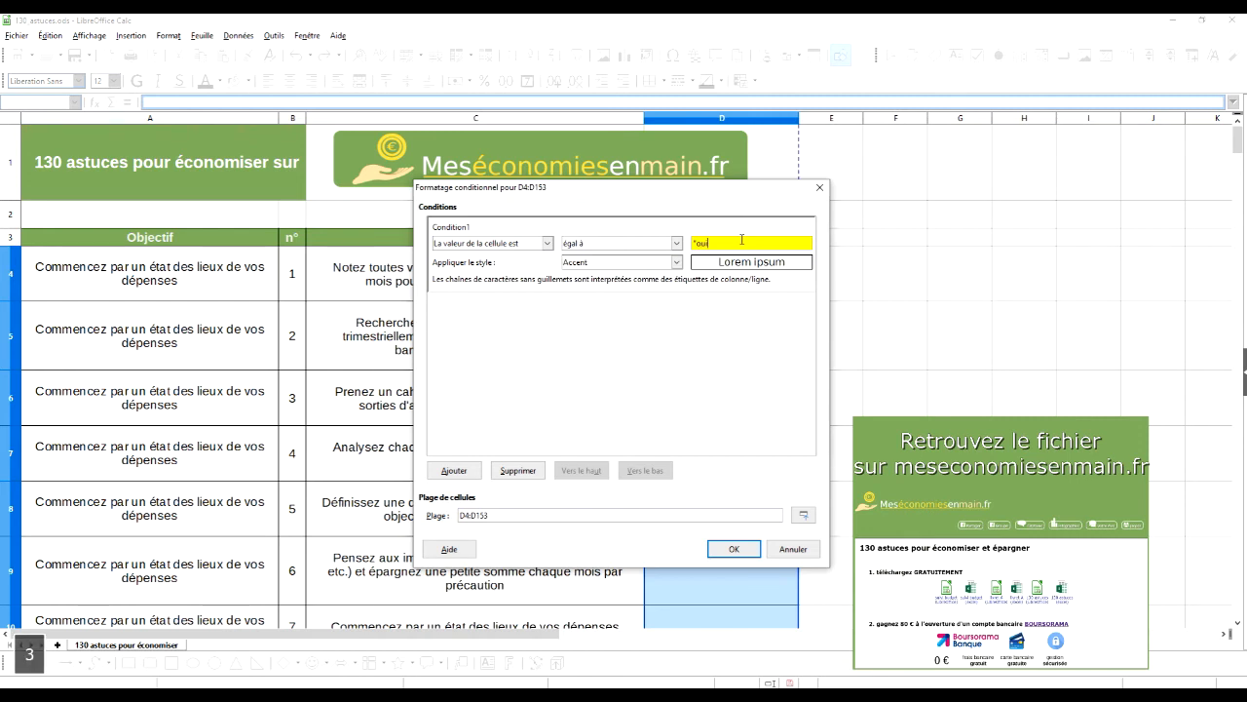
{"action": "type", "text": "\""}
{"action": "left_click", "coordinate": [657, 262]}
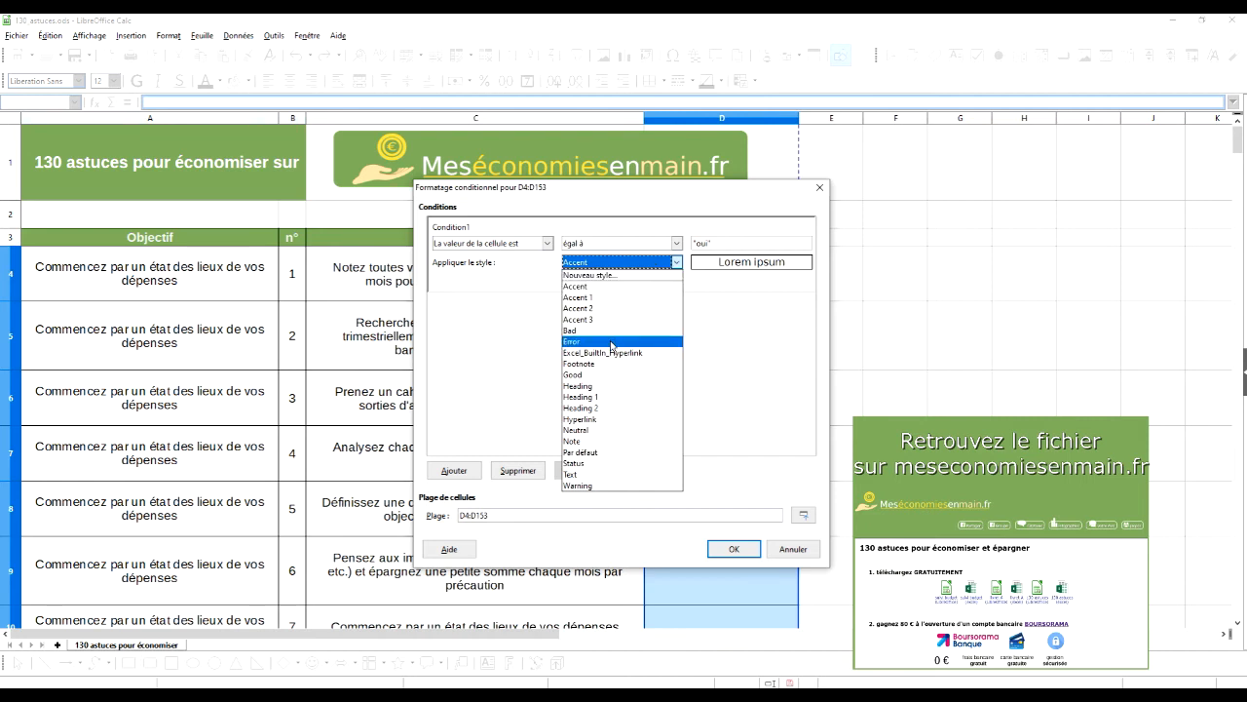
{"action": "left_click", "coordinate": [596, 375]}
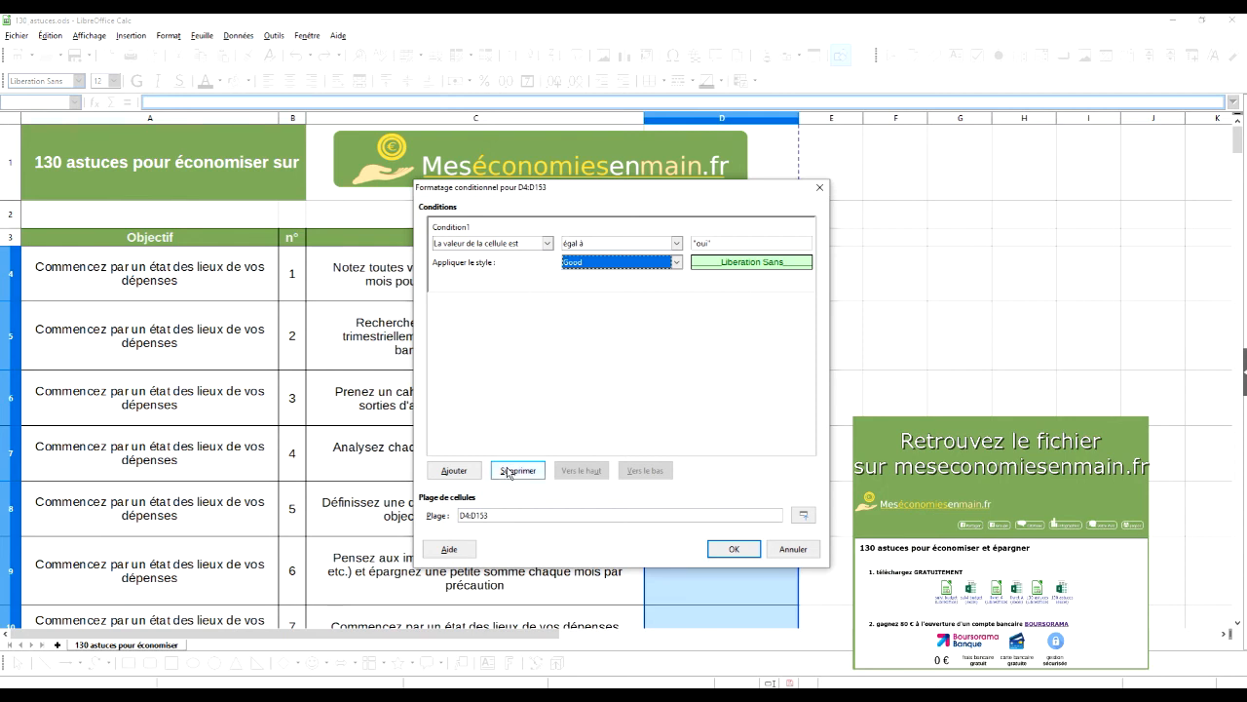
Add a second condition applying the Error style when the cell value equals "non", and confirm the conditional formatting.
{"action": "left_click", "coordinate": [454, 471]}
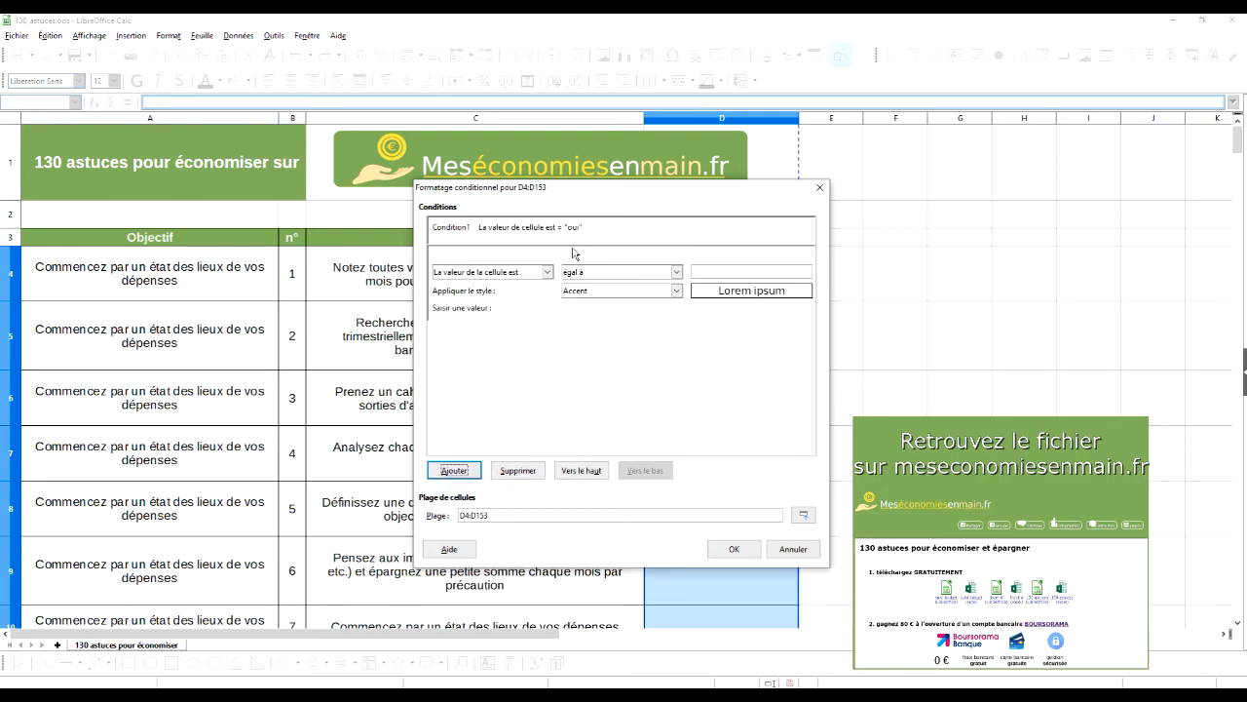
{"action": "left_click", "coordinate": [708, 272]}
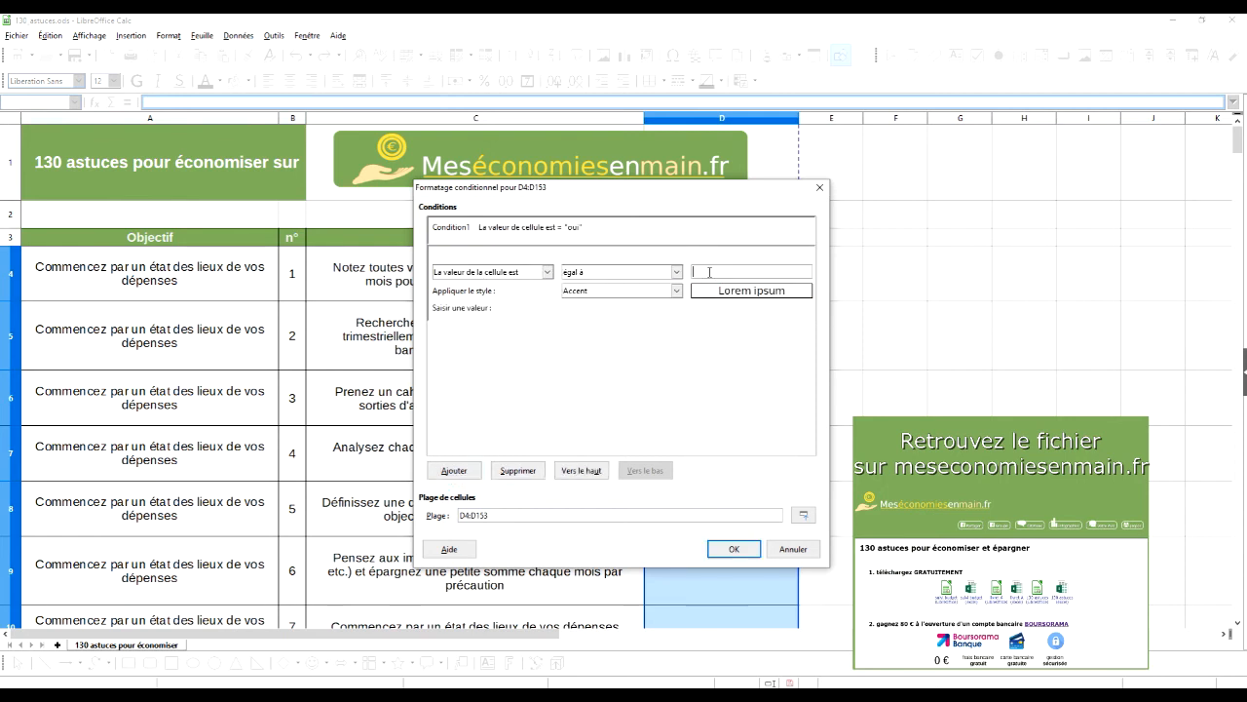
{"action": "type", "text": "\"non\""}
{"action": "left_click", "coordinate": [670, 290]}
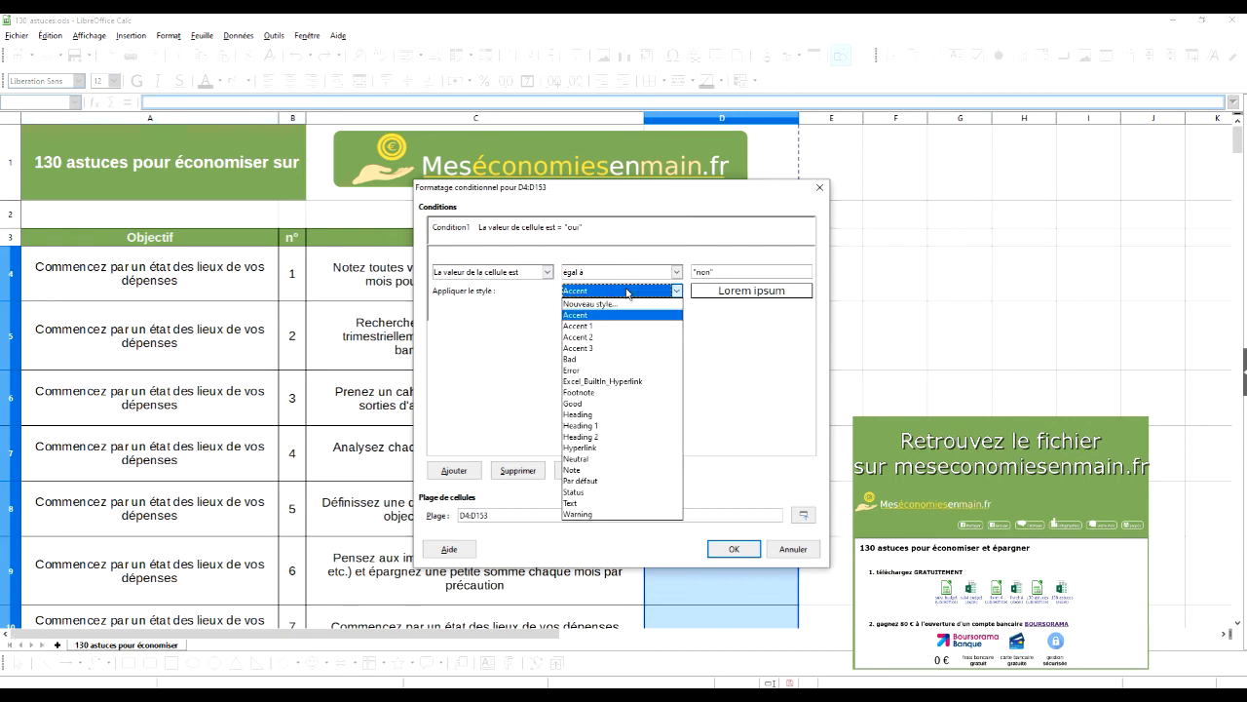
{"action": "left_click", "coordinate": [615, 370]}
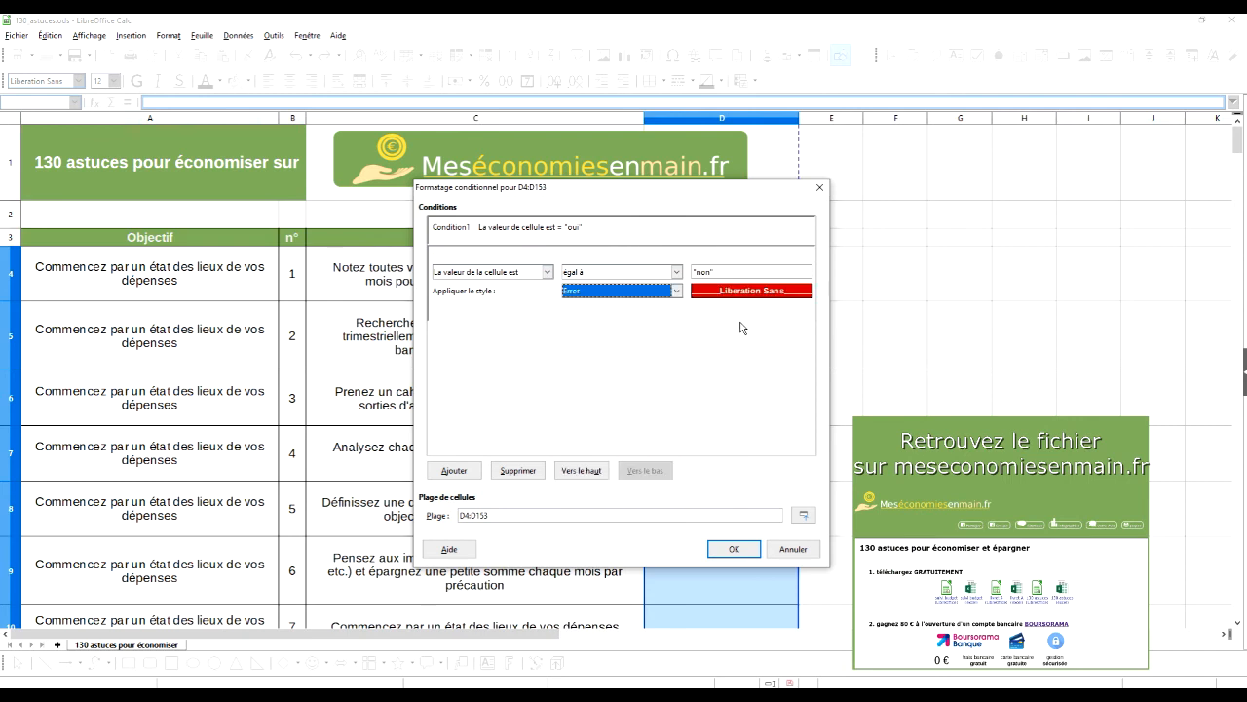
{"action": "left_click", "coordinate": [737, 551]}
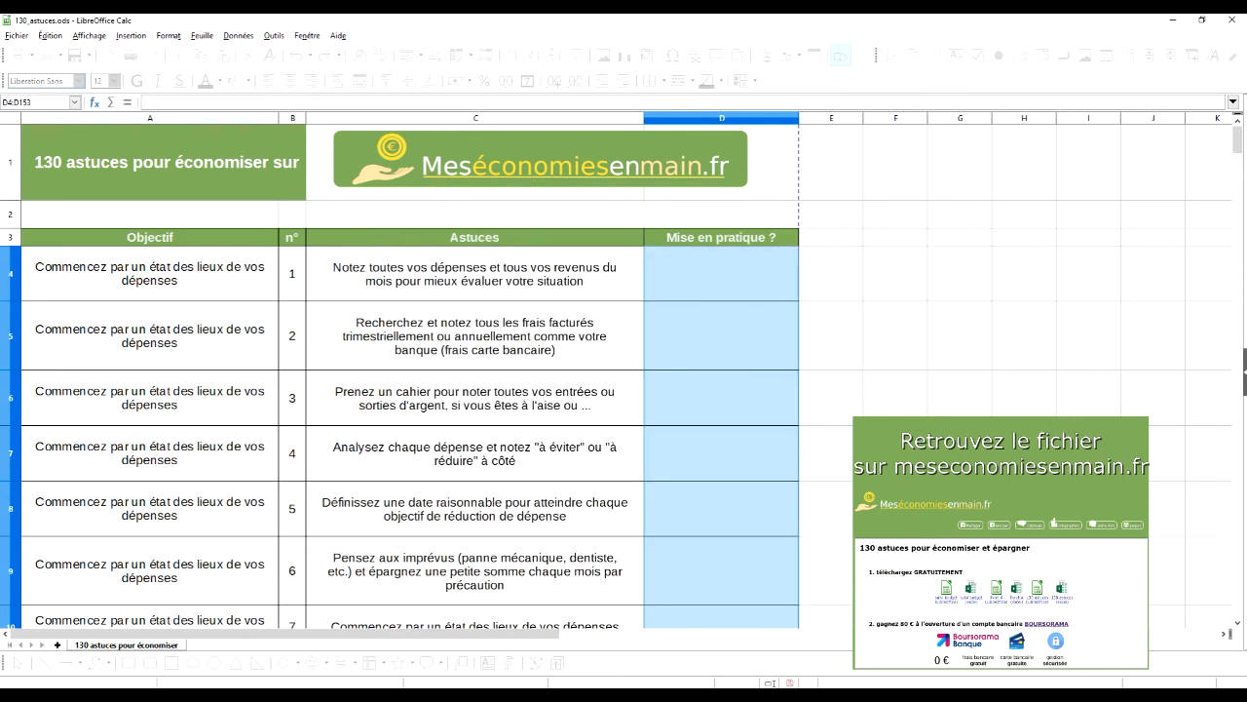
Test the conditional colours by choosing non in cell D4 and oui in cell D5.
{"action": "left_click", "coordinate": [913, 358]}
{"action": "left_click", "coordinate": [745, 296]}
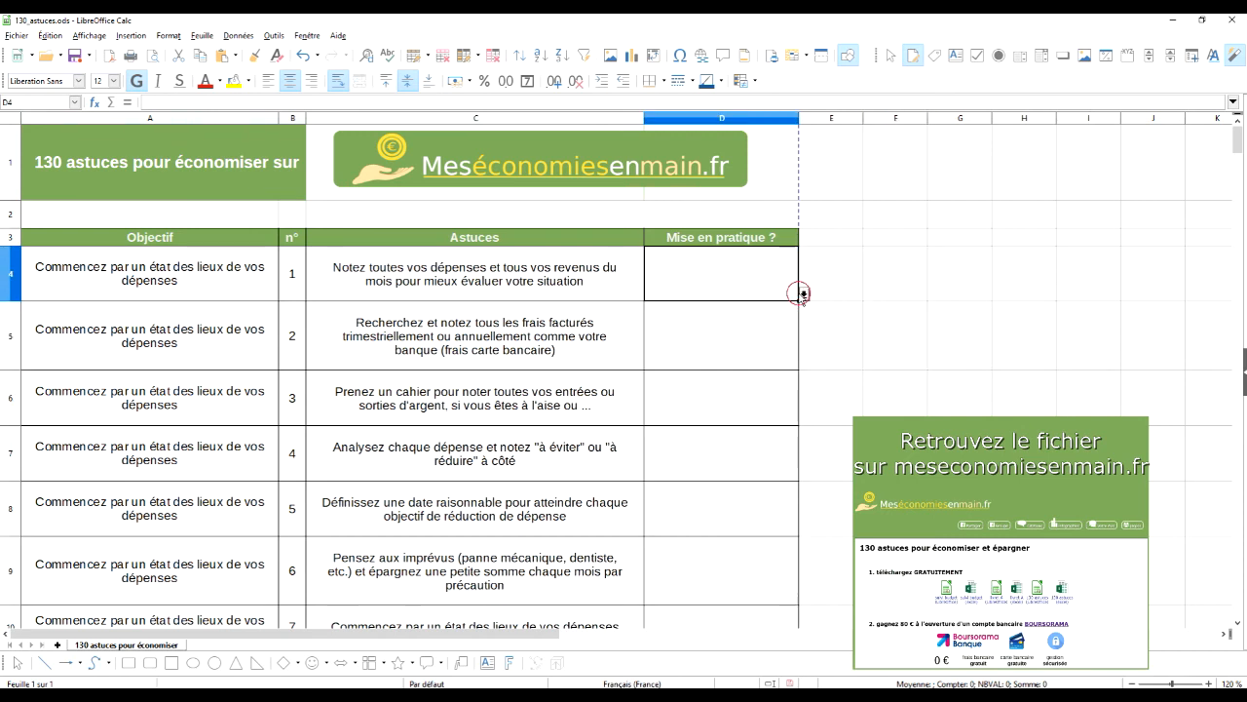
{"action": "left_click", "coordinate": [804, 295]}
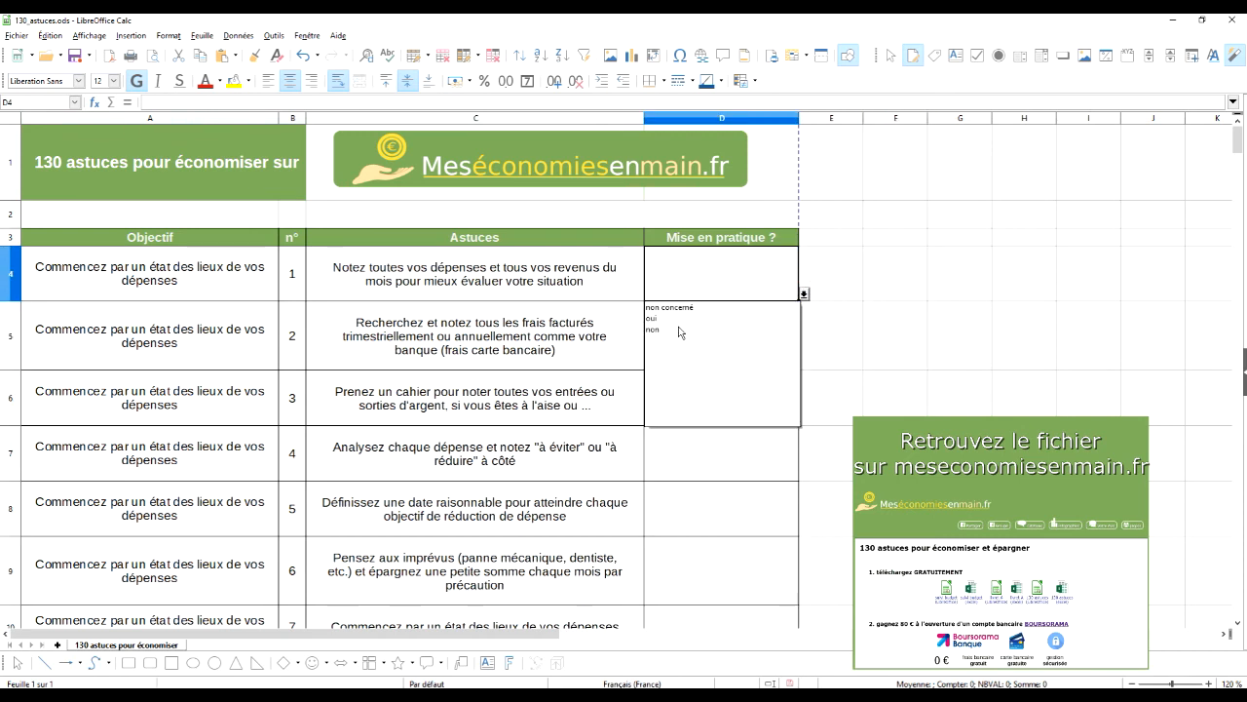
{"action": "left_click", "coordinate": [680, 330]}
{"action": "left_click", "coordinate": [788, 331]}
{"action": "left_click", "coordinate": [804, 363]}
{"action": "left_click", "coordinate": [680, 388]}
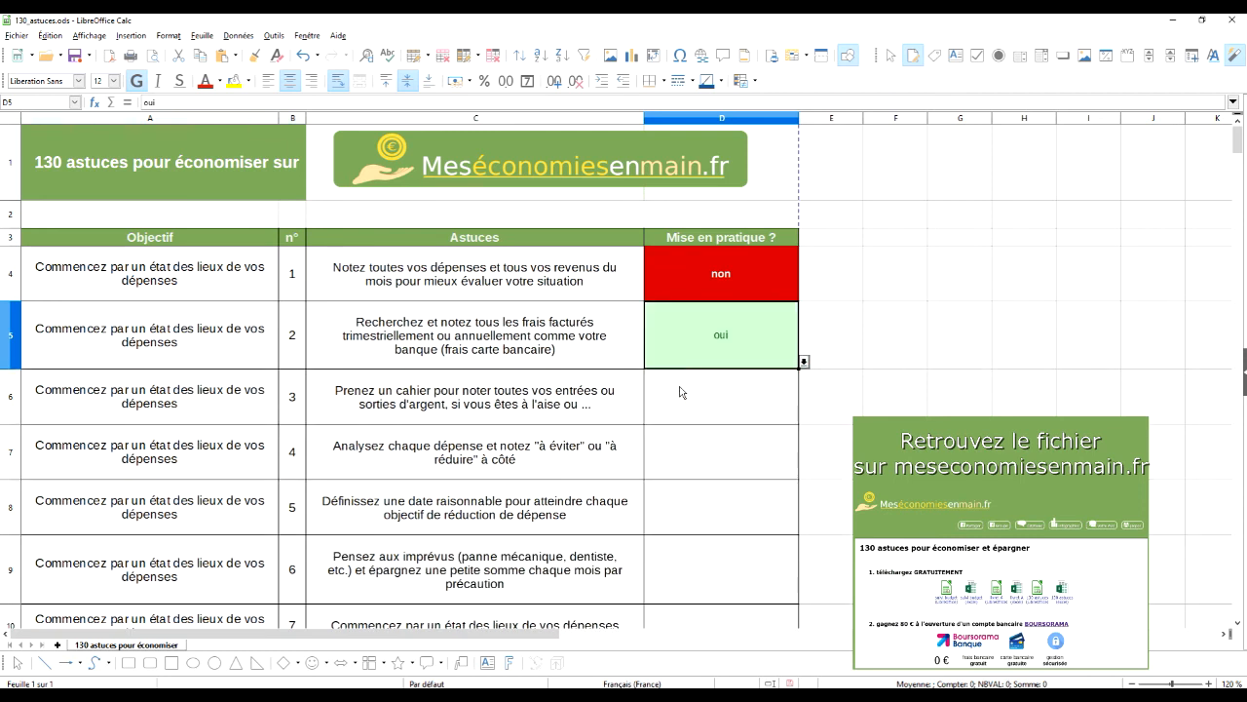
Switch cell D4's answer to oui and then to non concerné to test the formatting.
{"action": "left_click", "coordinate": [784, 291]}
{"action": "left_click", "coordinate": [804, 292]}
{"action": "left_click", "coordinate": [672, 320]}
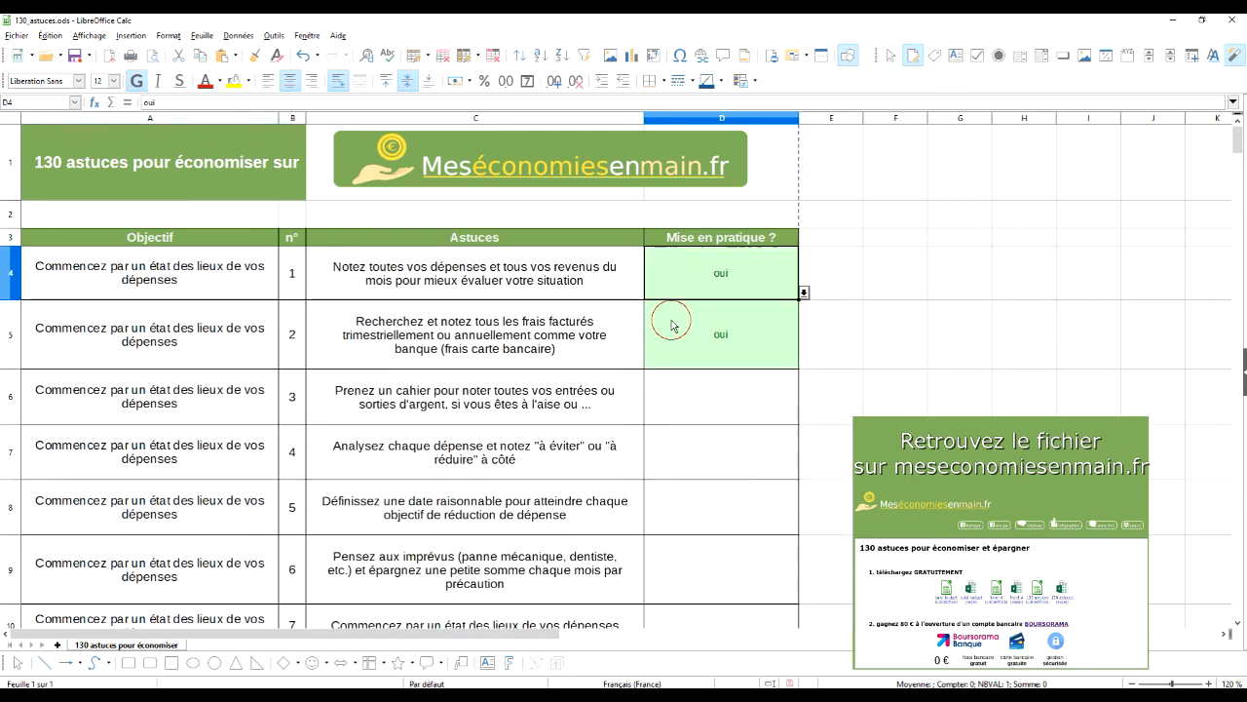
{"action": "left_click", "coordinate": [804, 292]}
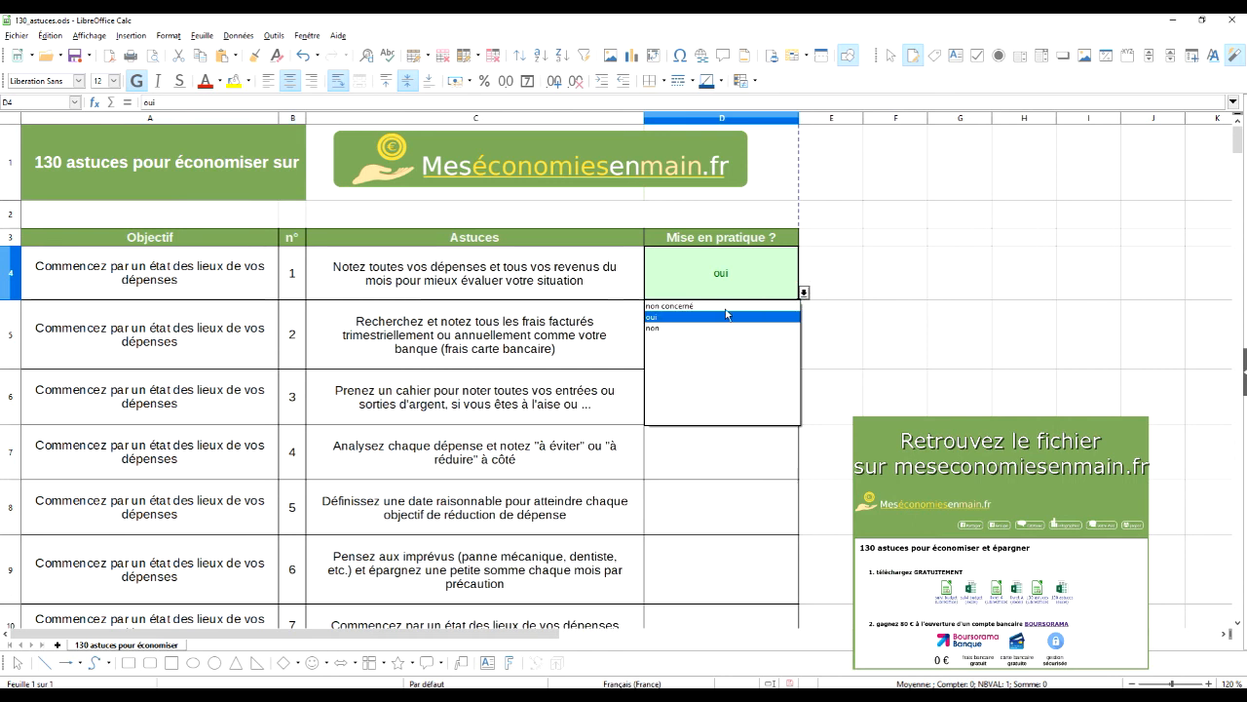
{"action": "left_click", "coordinate": [726, 306]}
{"action": "left_click", "coordinate": [777, 337]}
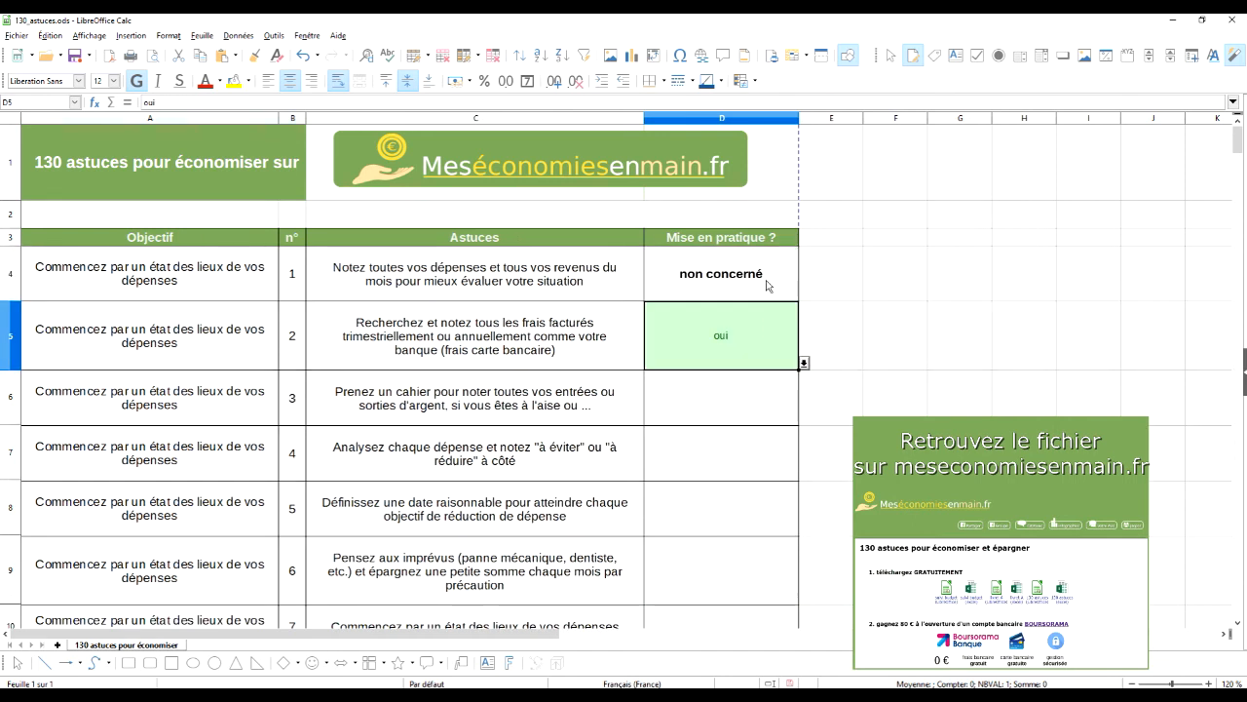
Clear the test answers from cells D4 and D5.
{"action": "left_click", "coordinate": [767, 286]}
{"action": "key", "text": "Delete"}
{"action": "key", "text": "Down"}
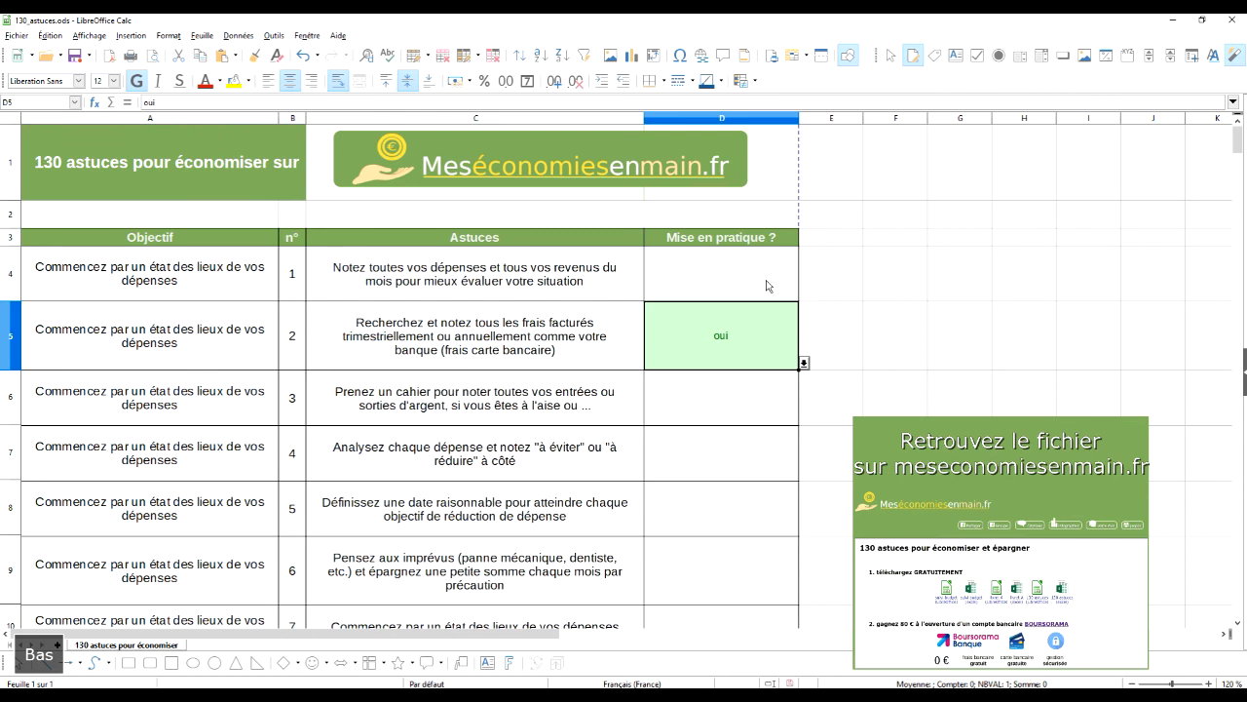
{"action": "key", "text": "Delete"}
{"action": "left_click", "coordinate": [833, 336]}
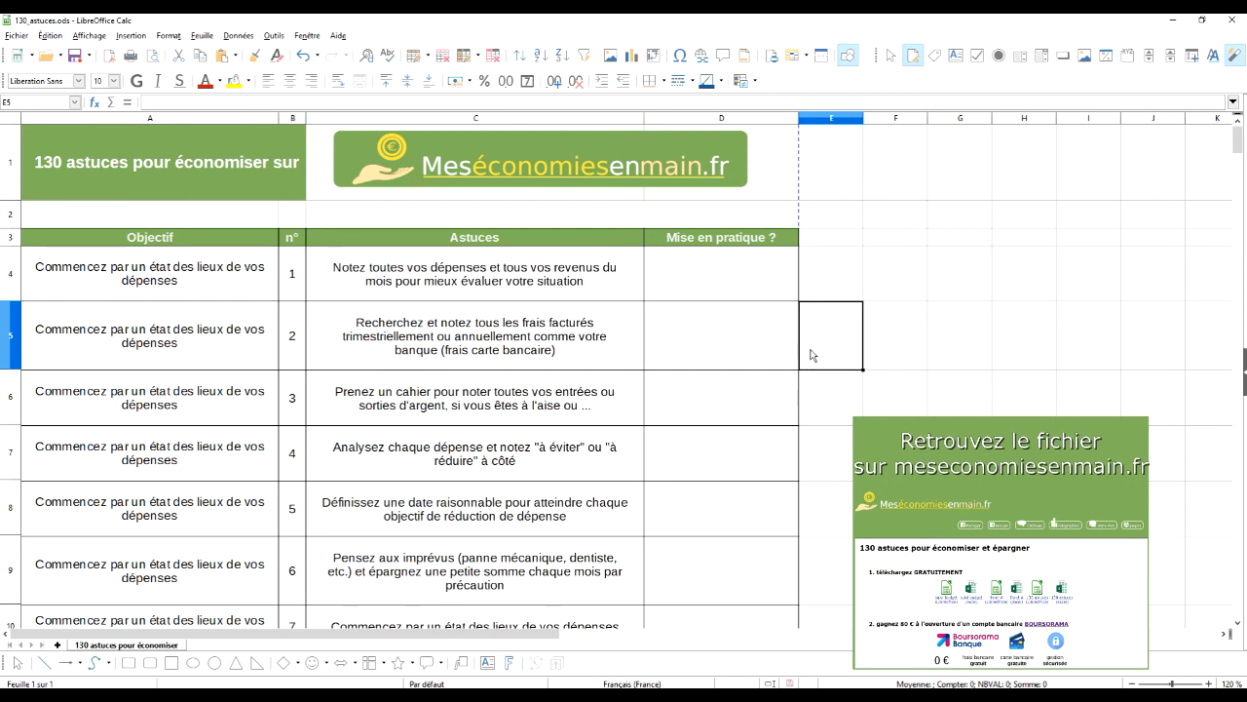
{"action": "left_click", "coordinate": [748, 272]}
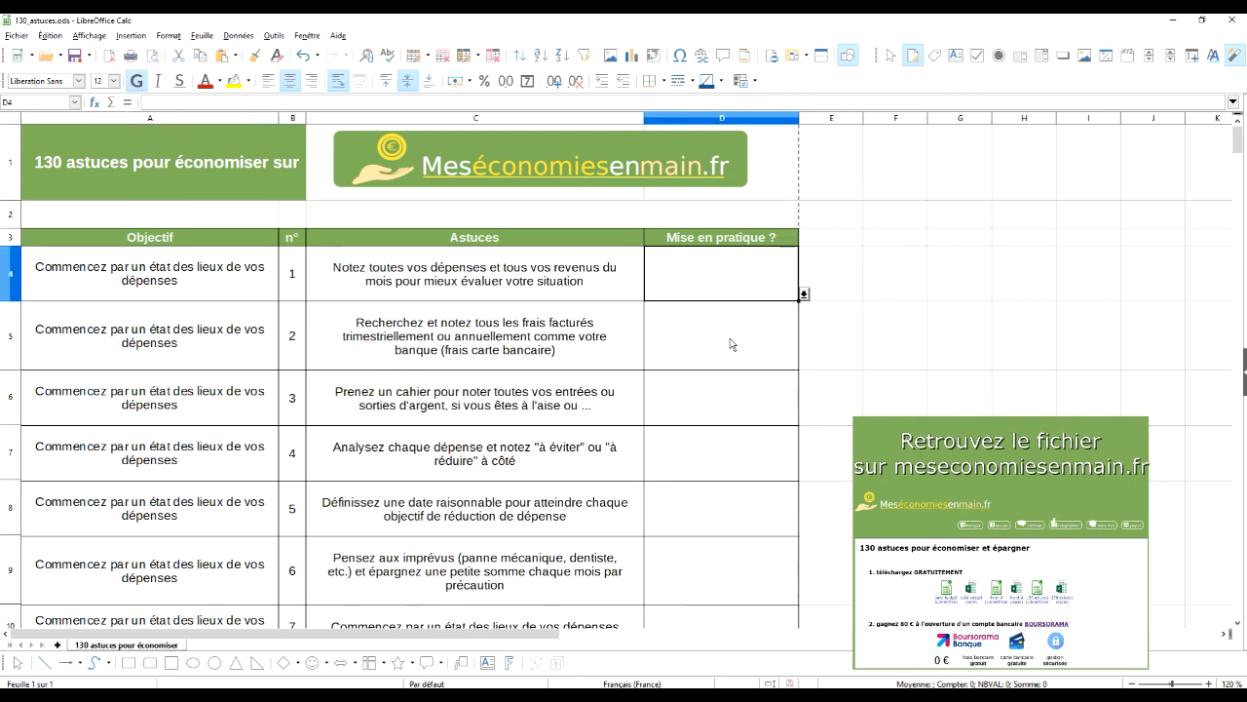